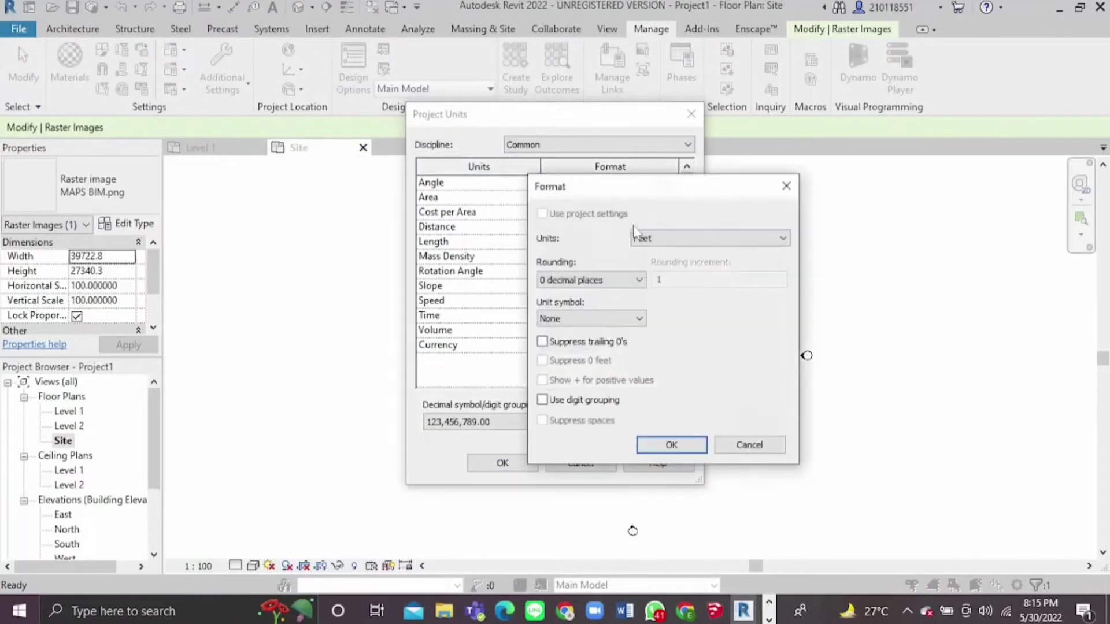
Choose the unit in the Format dialog and the decimal symbol/digit grouping, accept the project units, and deselect the map image
left_click(682, 293)
left_click(668, 441)
left_click(481, 422)
left_click(481, 433)
left_click(502, 463)
left_click(563, 519)
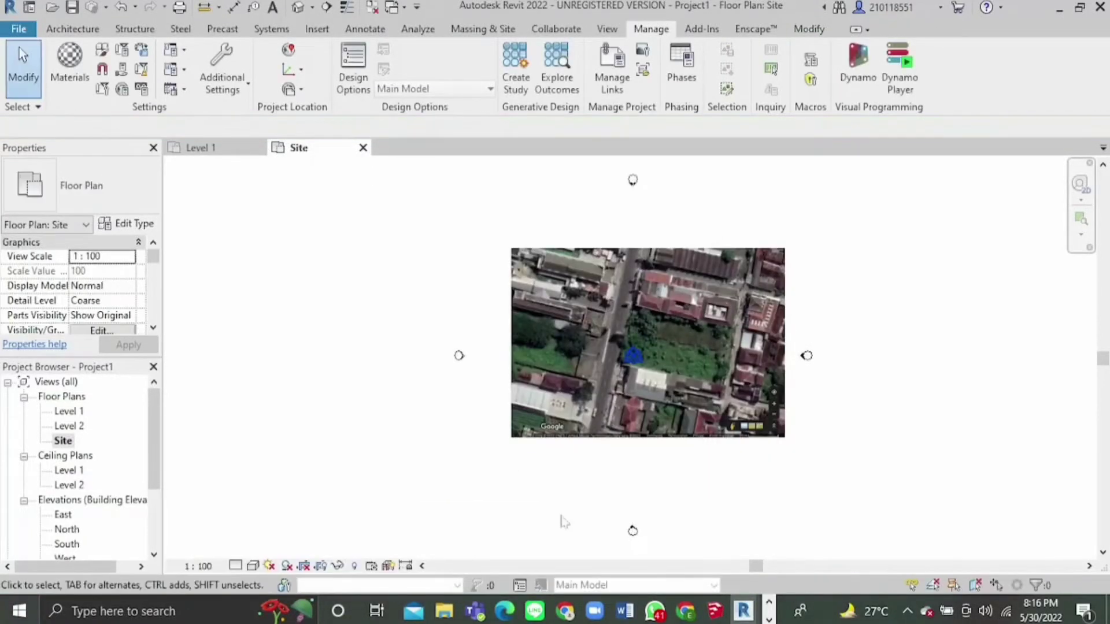
Scale the map image graphically using the ends of its printed scale bar, so the bar measures 20 m
left_click(819, 32)
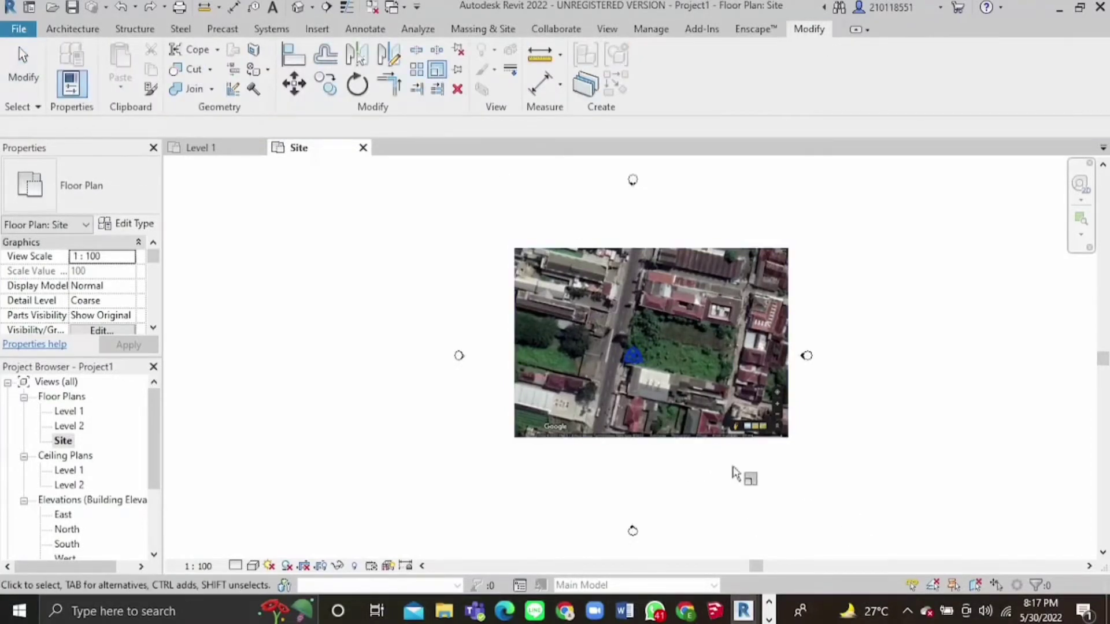
scroll(751, 431, "up", 10)
left_click_drag(780, 567, 802, 567)
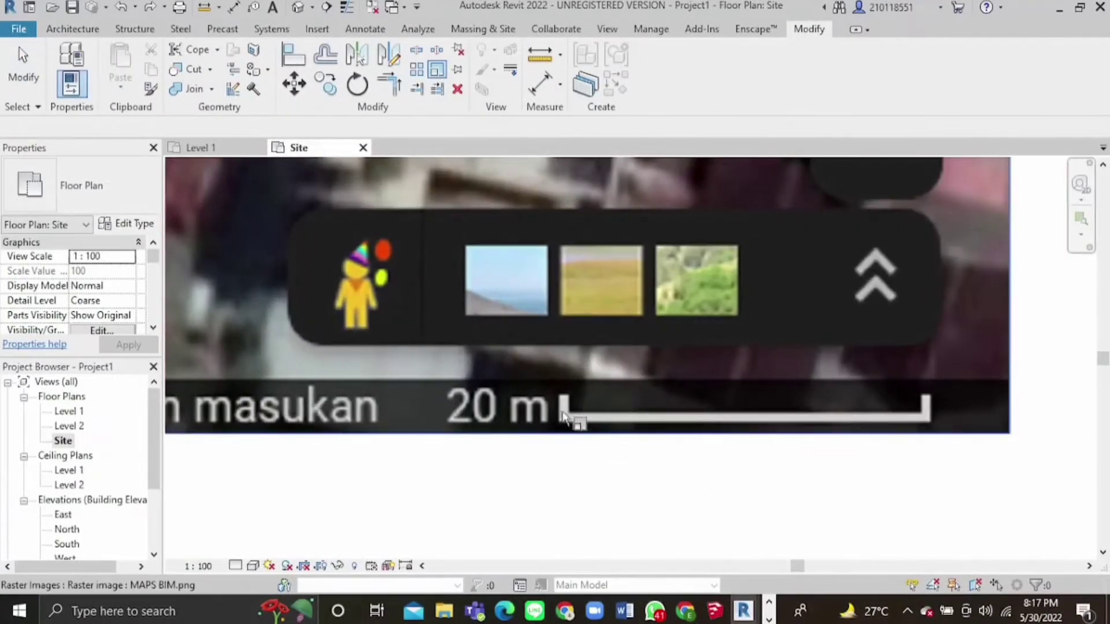
left_click(585, 419)
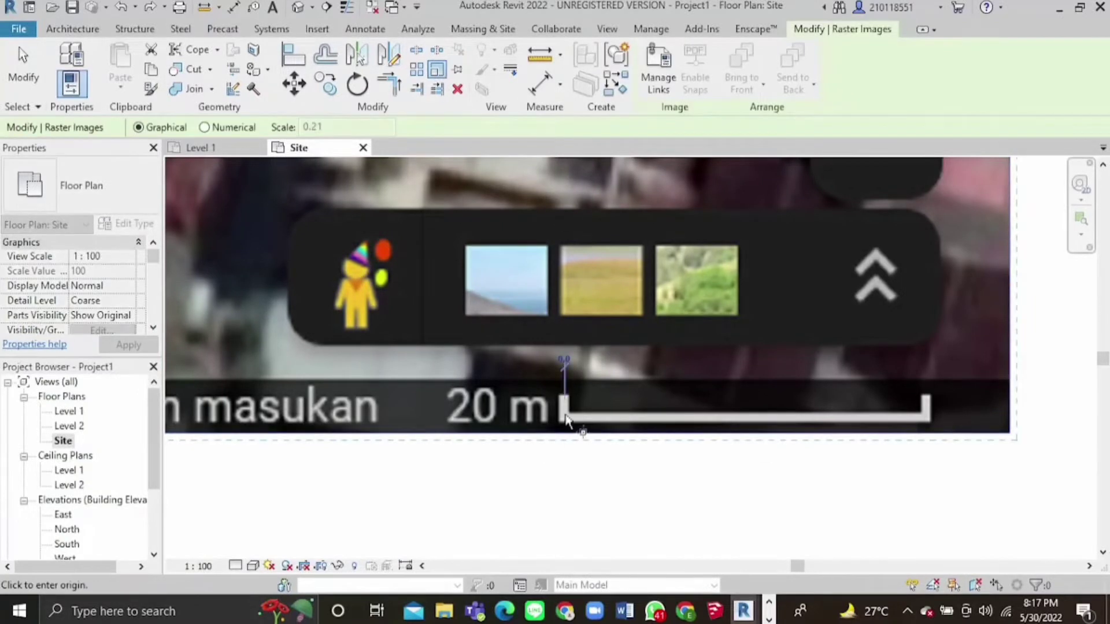
left_click(926, 420)
type("2000")
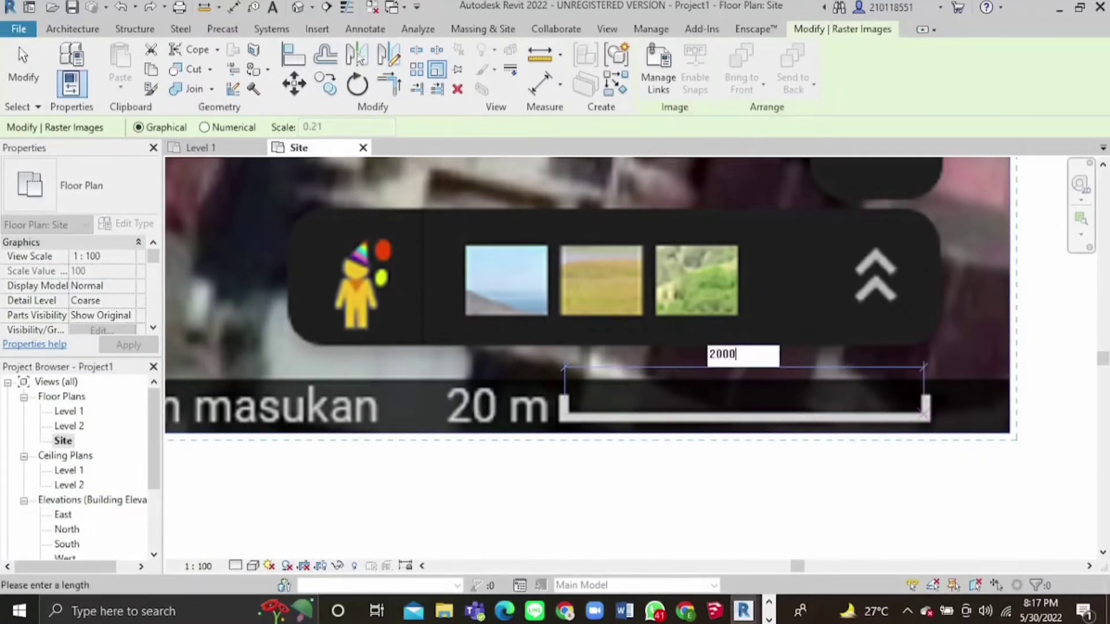
key("Return")
Nudge the map image until the empty lot's southwest corner beside the road sits on the project base point
scroll(924, 414, "down", 6)
scroll(888, 259, "up", 1)
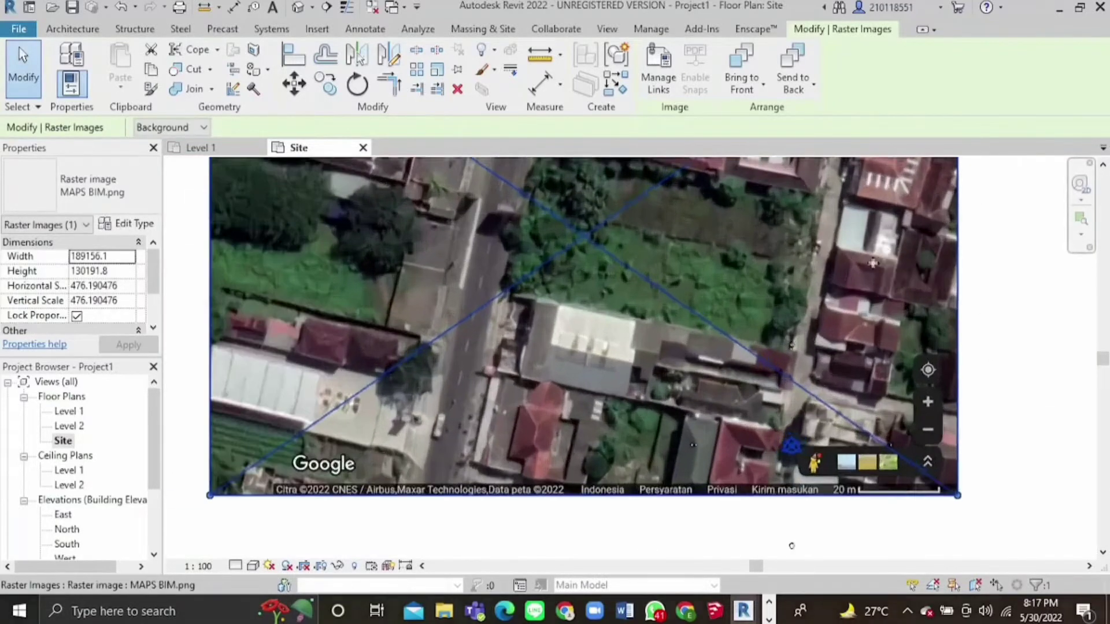
scroll(878, 258, "down", 2)
left_click_drag(1104, 358, 1105, 345)
key("Down")
key("Down")
key("Down")
key("Down")
key("Down")
key("Down")
key("Down")
key("Down")
key("Down")
key("Right")
key("Right")
key("Right")
key("Right")
key("Right")
key("Right")
key("Right")
key("Right")
key("Right")
key("Up")
key("Up")
key("Down")
key("Down")
key("Down")
key("Down")
key("Down")
key("Down")
key("Down")
key("Down")
key("Down")
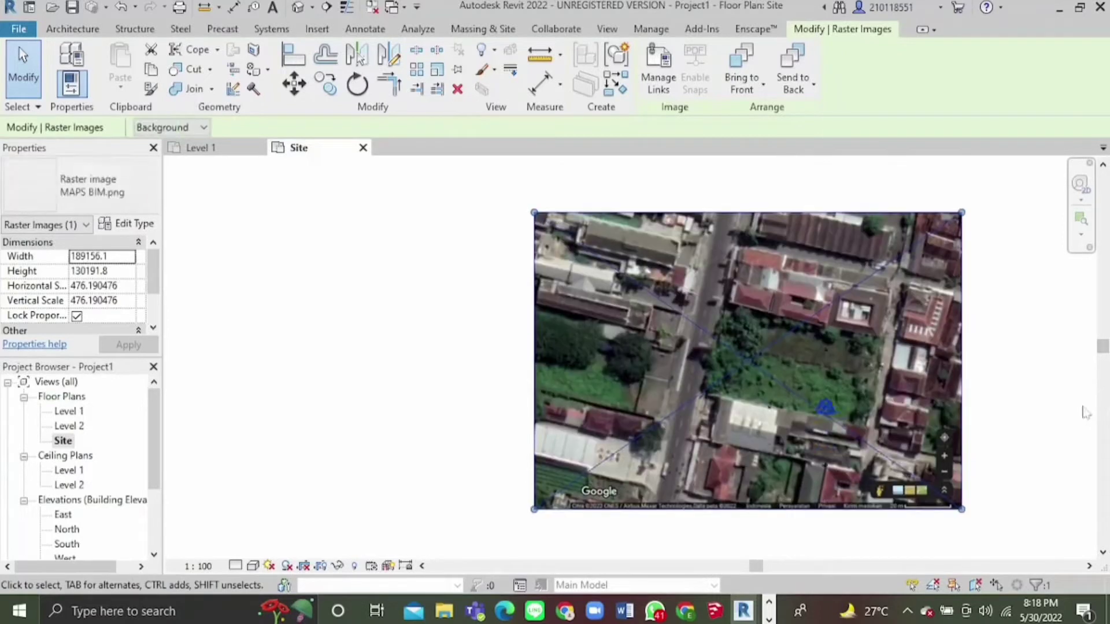
key("Right")
key("Right")
key("Right")
key("Right")
key("Right")
key("Right")
key("Right")
key("Right")
key("Right")
key("Right")
key("Right")
key("Right")
key("Right")
key("Right")
key("Right")
key("Right")
key("Right")
key("Right")
key("Right")
key("Right")
key("Right")
key("Right")
key("Right")
key("Right")
key("Right")
key("Right")
key("Right")
key("Right")
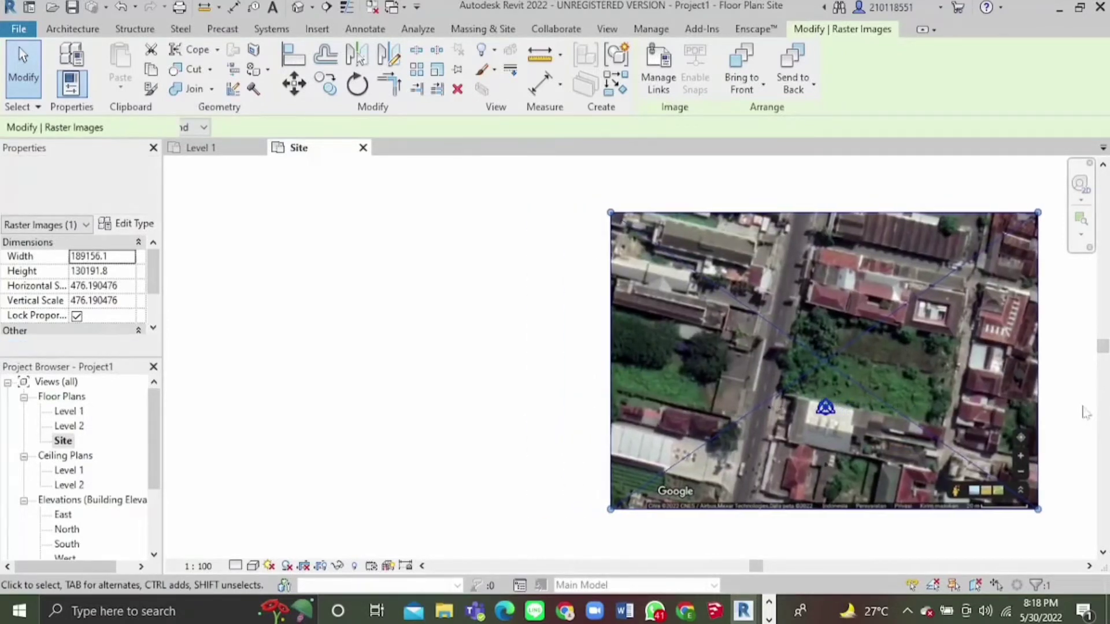
key("Down")
key("Down")
key("Down")
key("Down")
key("Down")
key("Down")
key("Left")
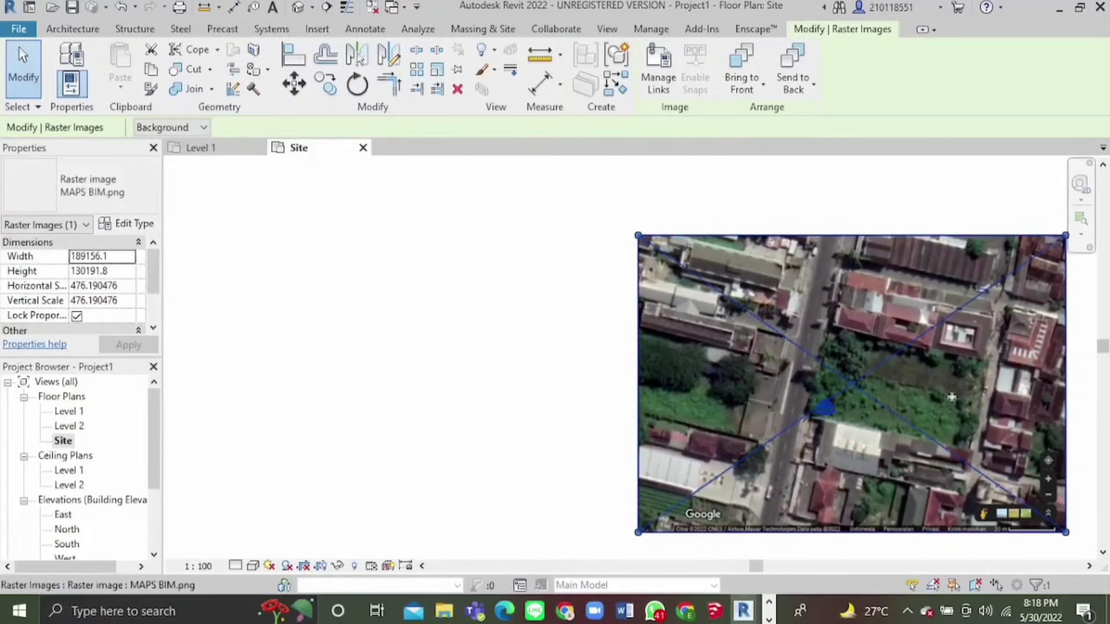
Set the Site floor plan's orientation to True North
scroll(87, 445, "down", 2)
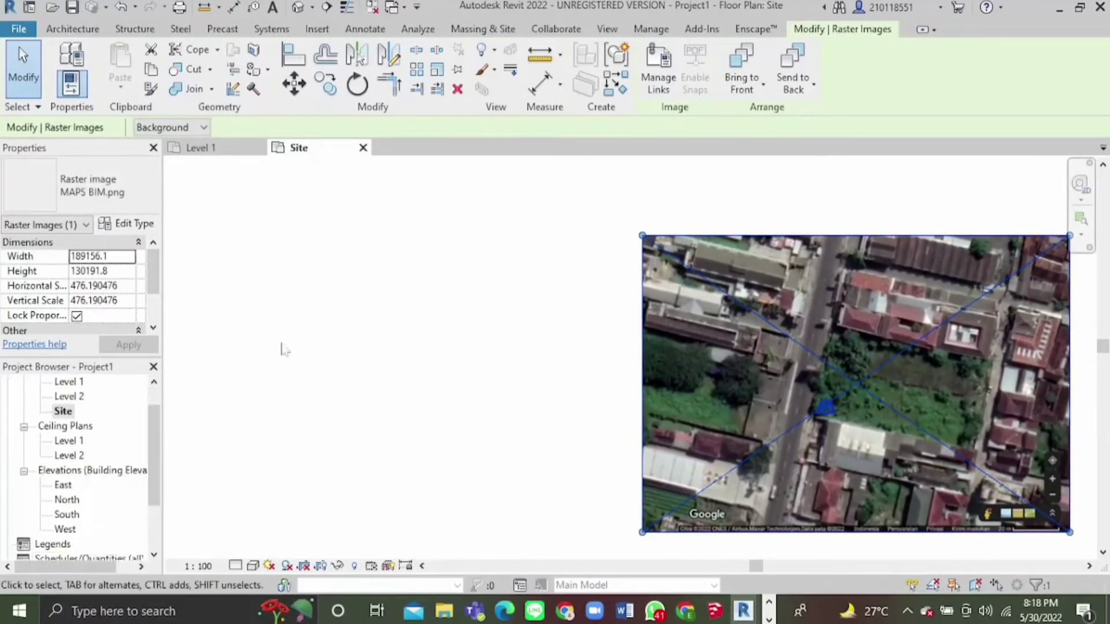
left_click(71, 224)
left_click(29, 241)
left_click(106, 317)
left_click(93, 343)
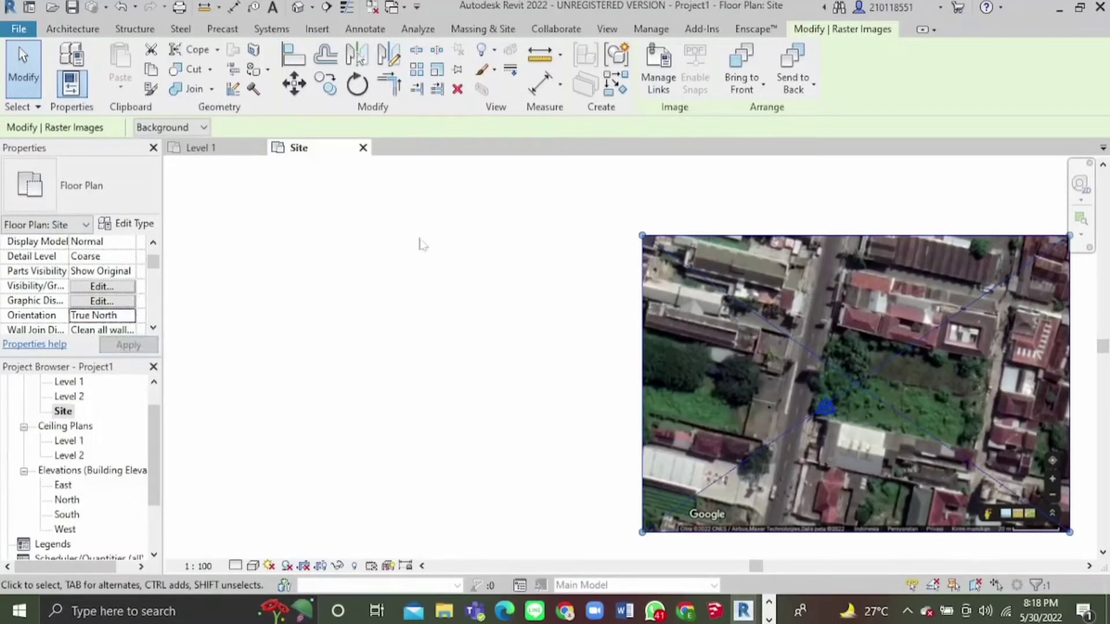
Start a sketched property line at the project base point and draw its first side 36000 long along the lot's road edge
left_click(473, 29)
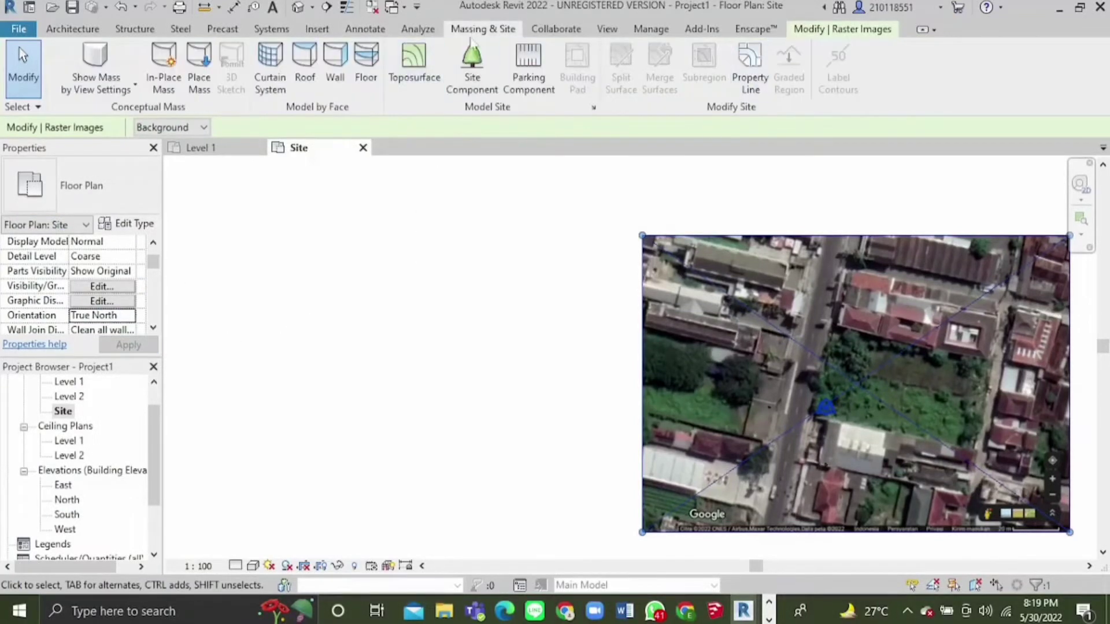
left_click(750, 66)
left_click(516, 314)
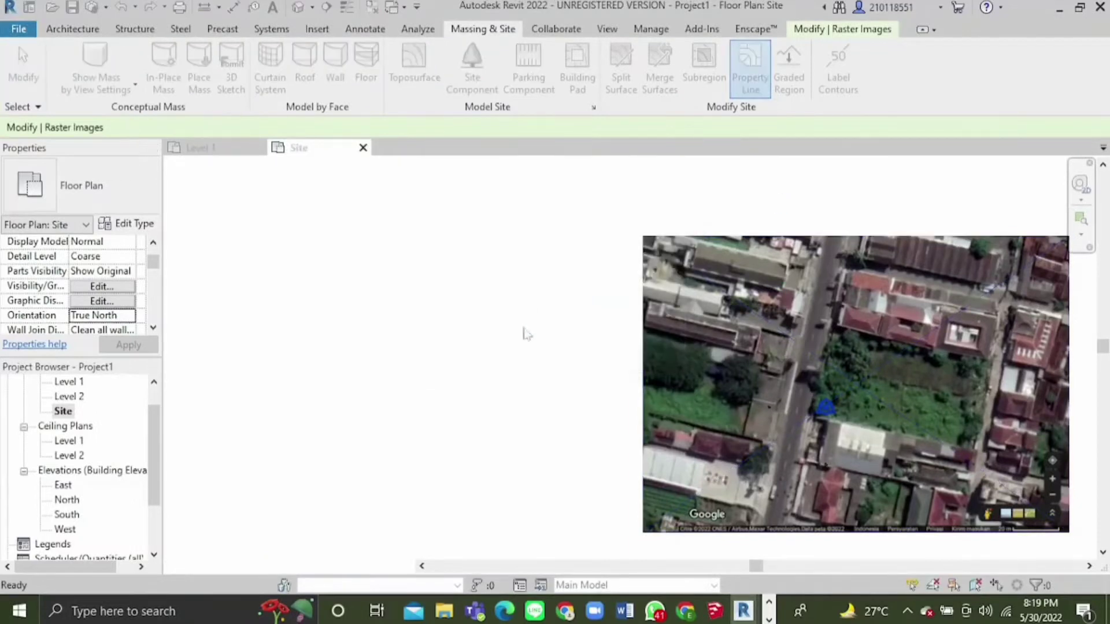
scroll(930, 399, "up", 3)
scroll(973, 423, "up", 2)
left_click(675, 415)
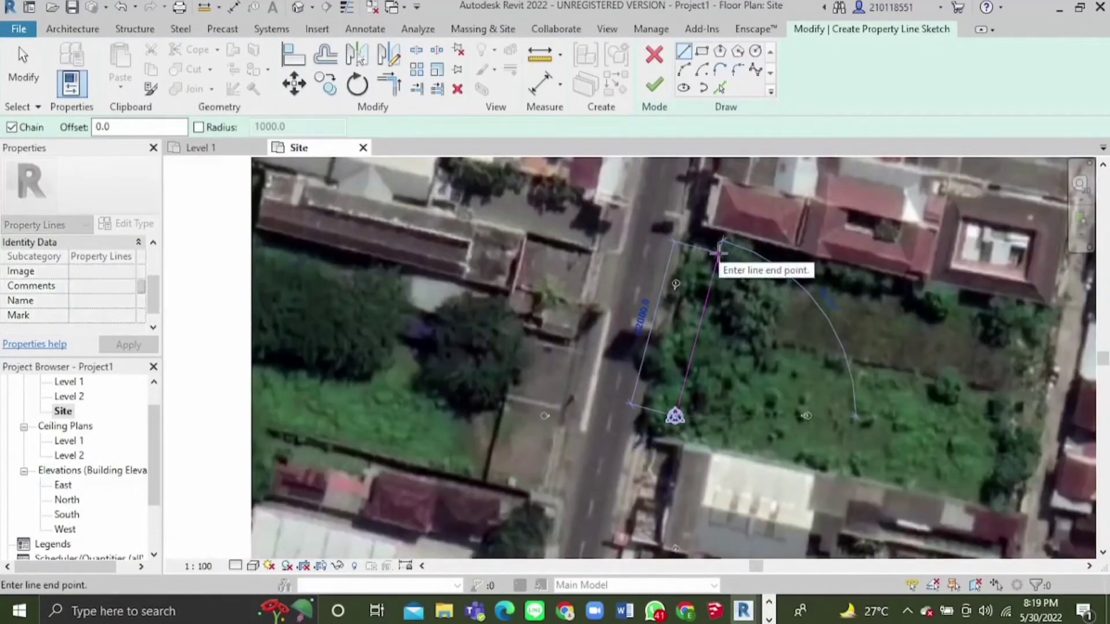
type("36000")
key("Return")
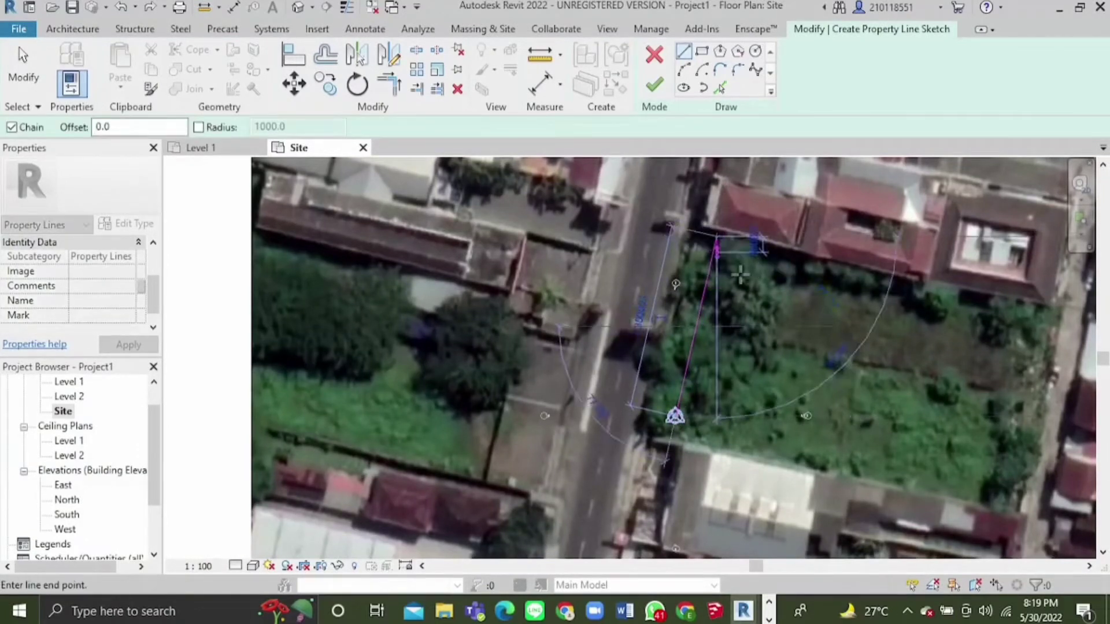
Add property line sides of 65000 and 35000 around the empty lot and close the outline at the base point
type("65000")
key("Return")
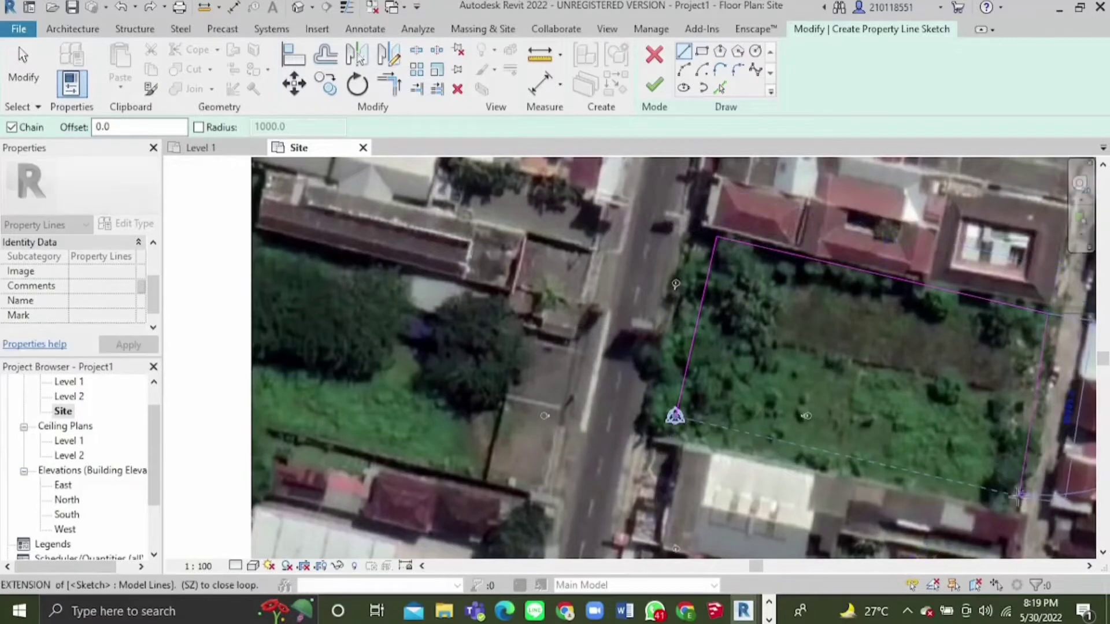
type("35000")
key("Return")
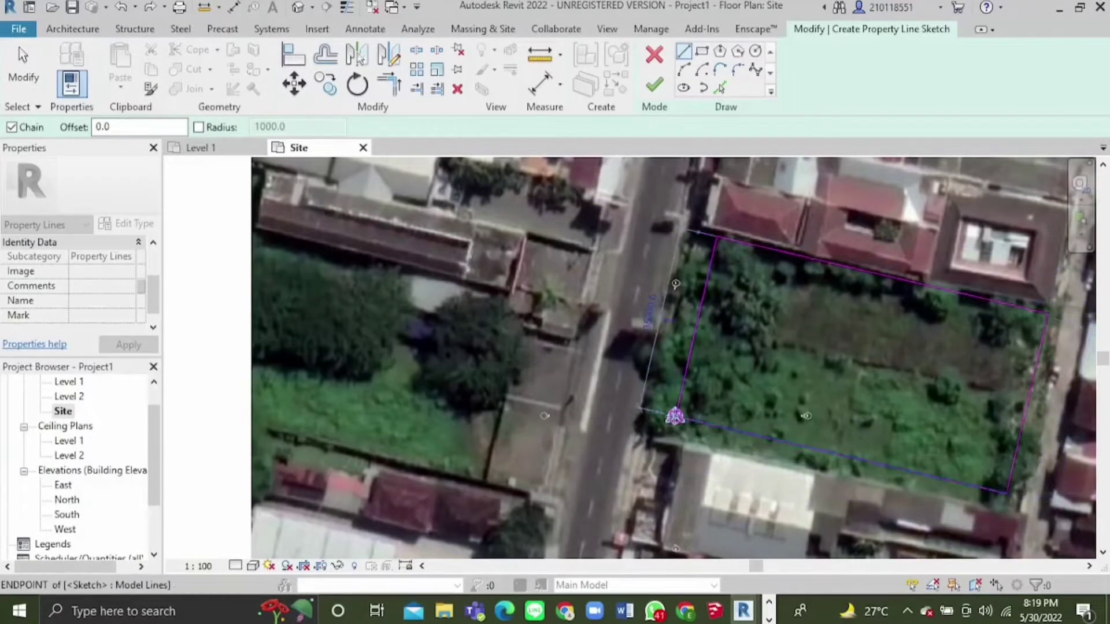
left_click(675, 416)
scroll(893, 362, "down", 2)
scroll(893, 363, "up", 3)
scroll(800, 374, "down", 2)
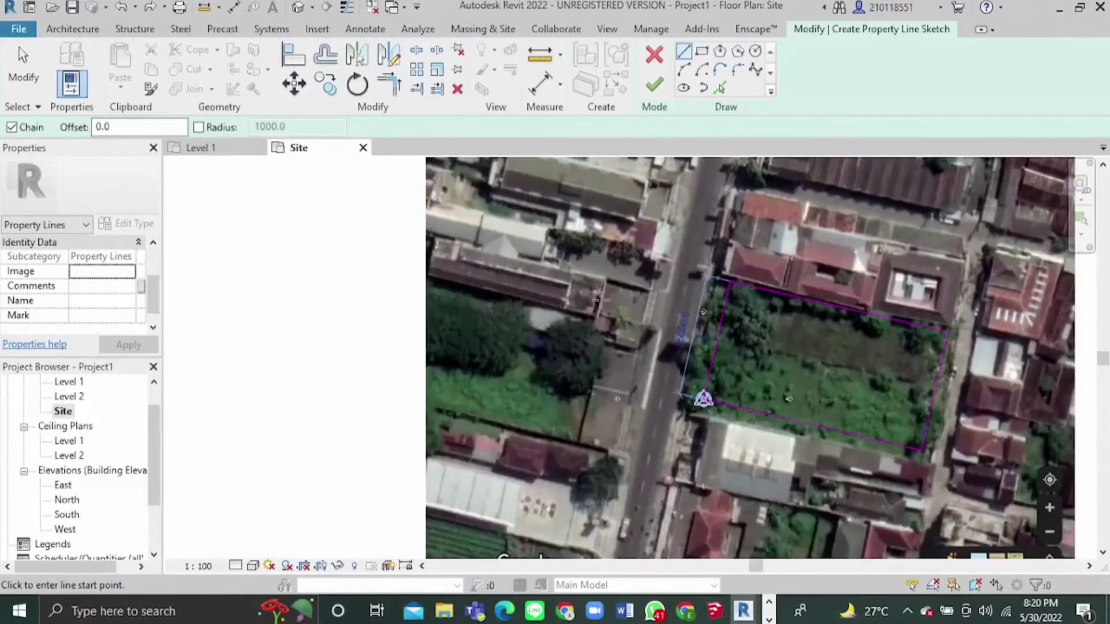
View the outline in the Level 1 plan, open the South elevation, and leave the property line sketch
left_click(206, 148)
scroll(838, 250, "up", 1)
scroll(834, 240, "down", 2)
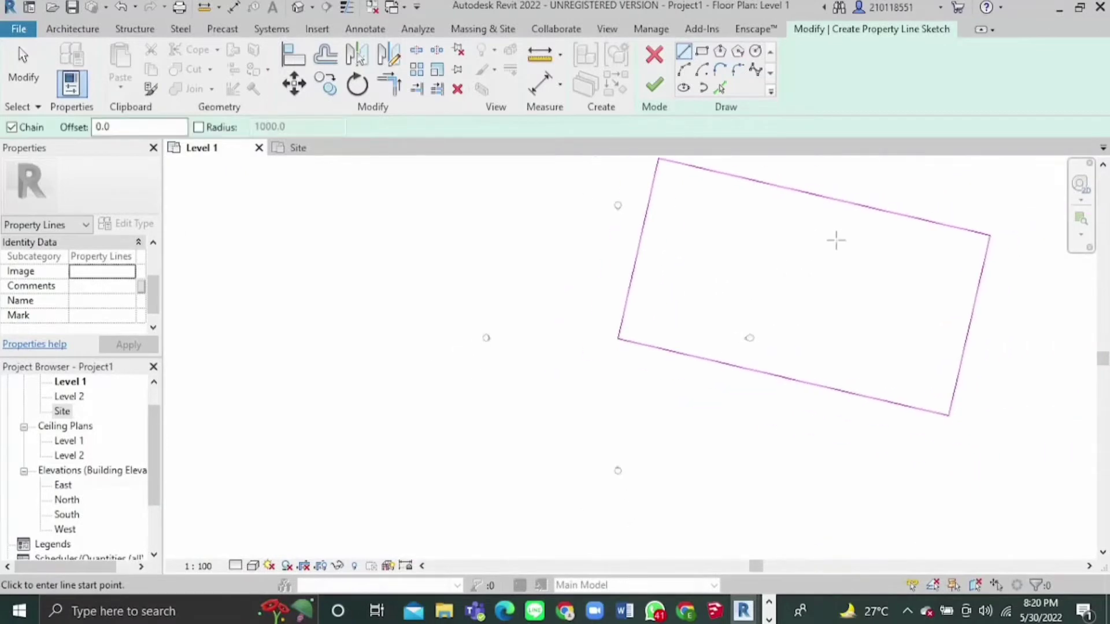
scroll(834, 243, "up", 1)
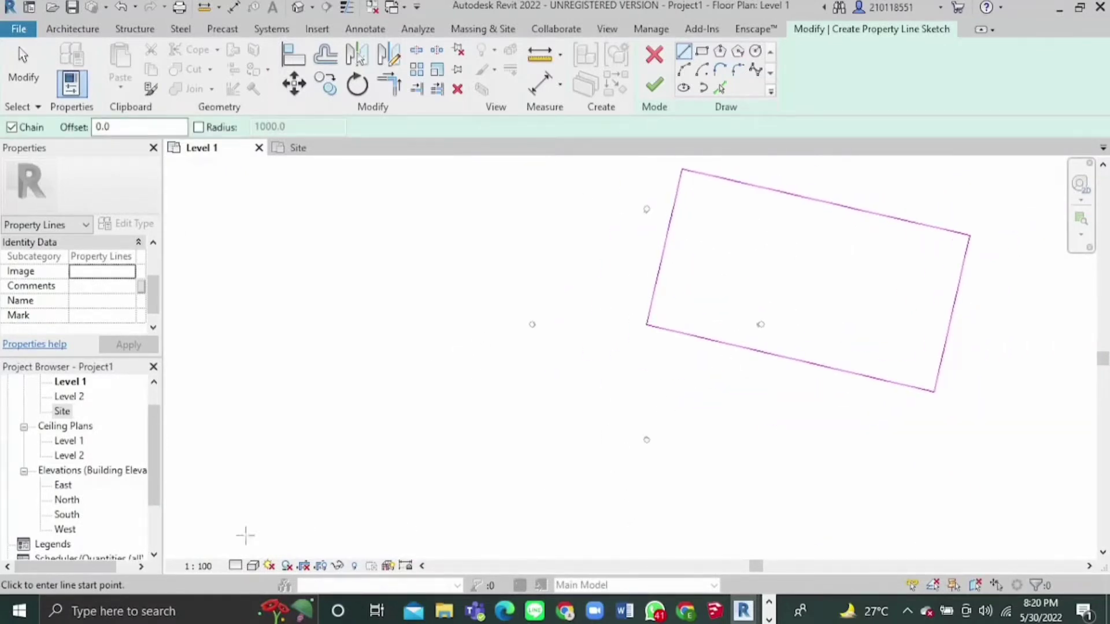
double_click(68, 516)
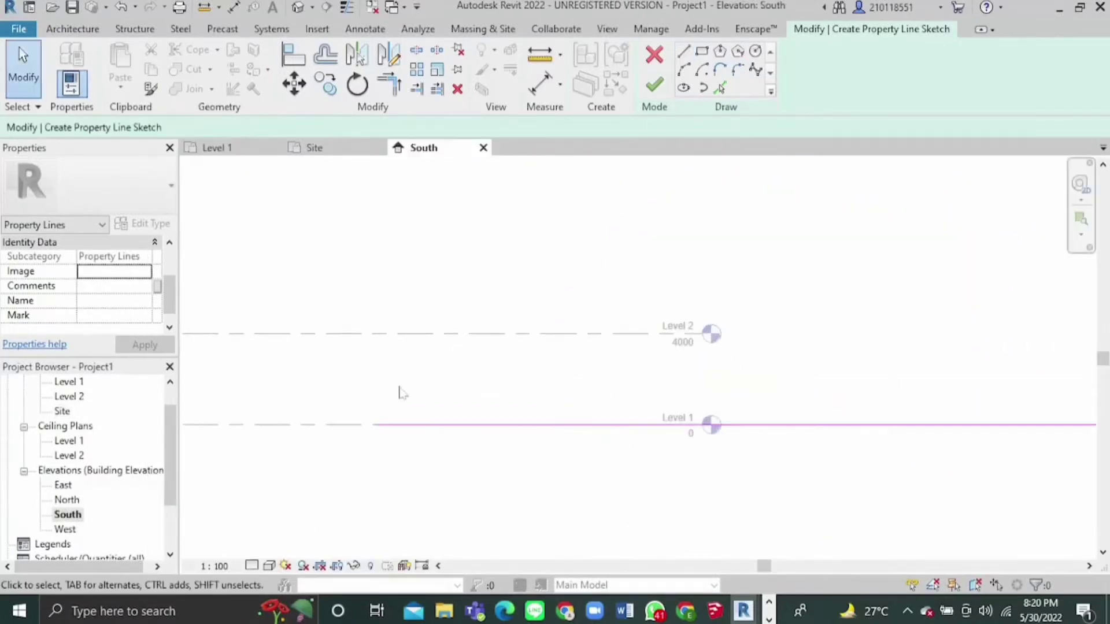
key("ctrl+z")
key("ctrl+z")
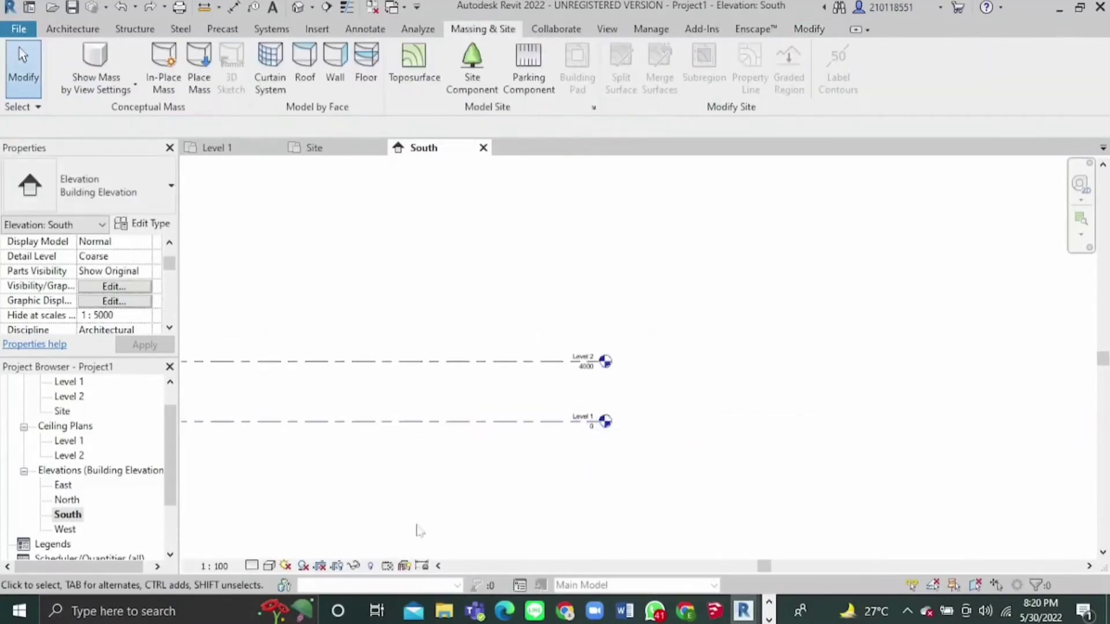
Draw a new level line above Level 2 in the South elevation, spanning the existing level lines
scroll(528, 486, "up", 2)
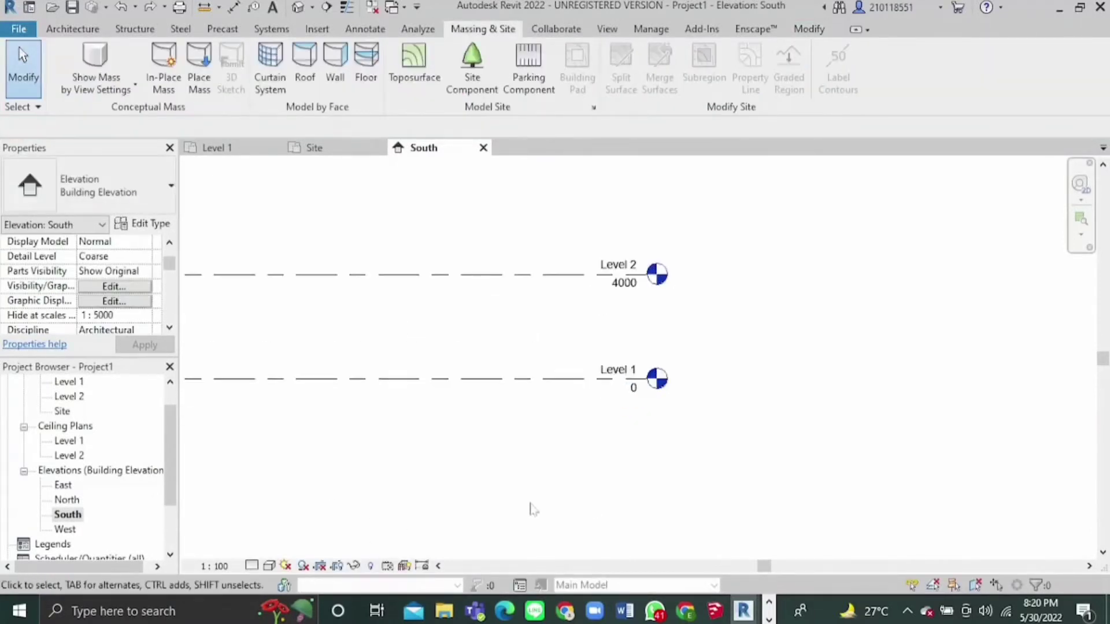
scroll(636, 237, "up", 2)
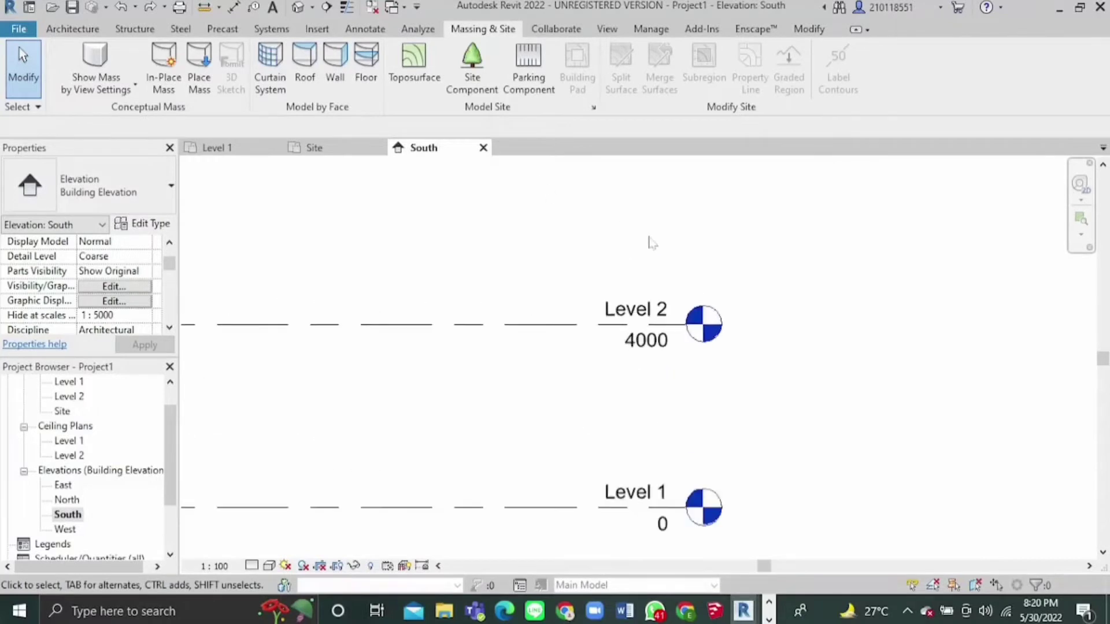
scroll(675, 243, "down", 3)
left_click(812, 30)
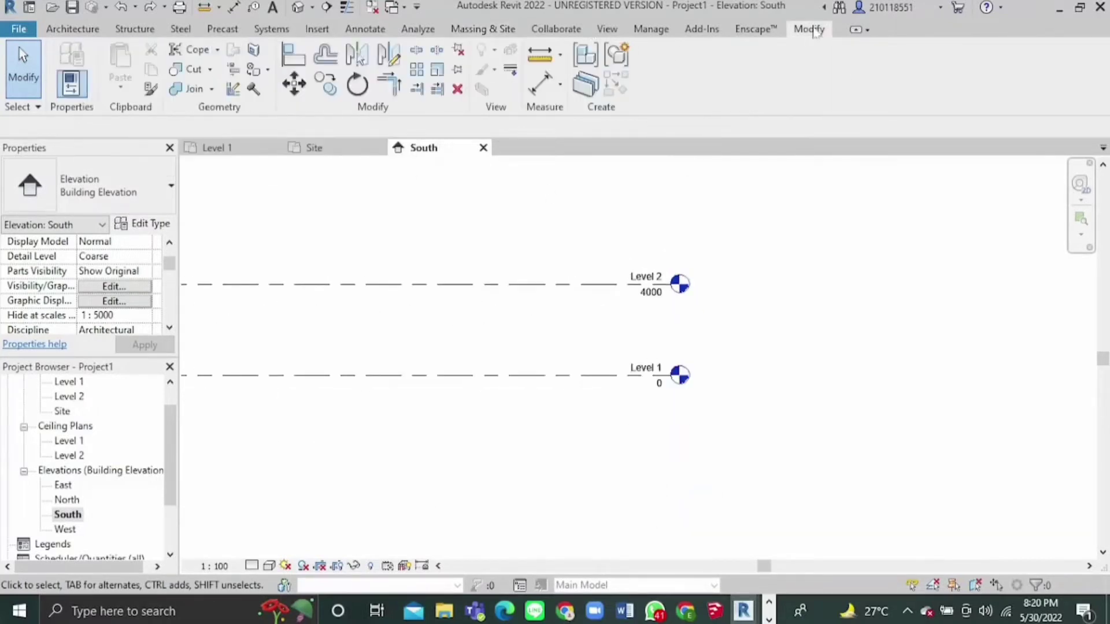
left_click(556, 30)
left_click(488, 29)
left_click(91, 30)
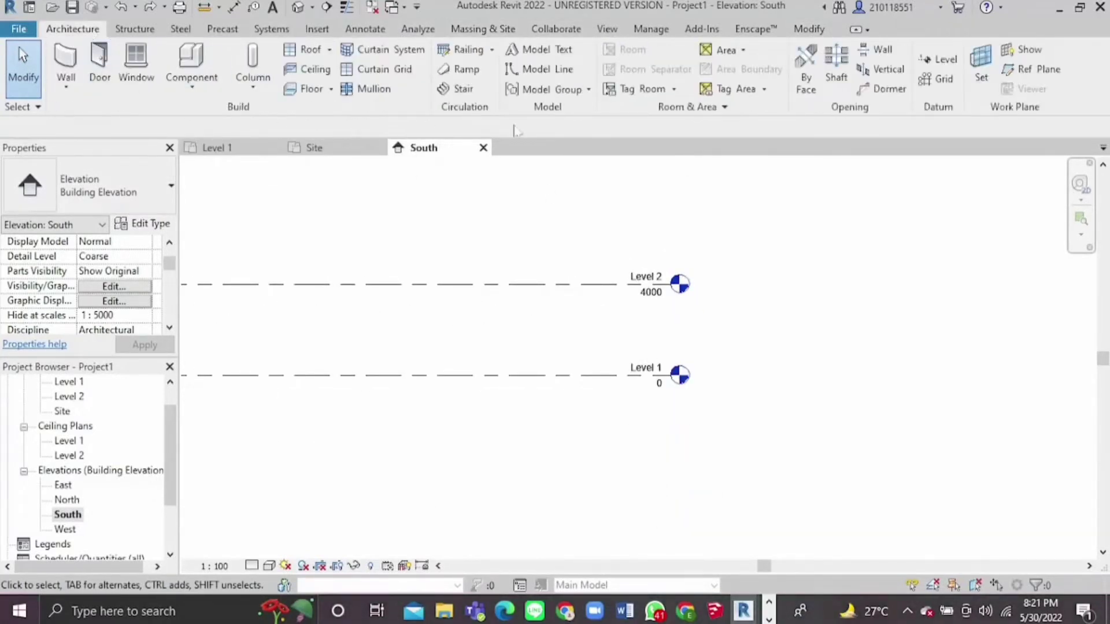
scroll(305, 191, "down", 3)
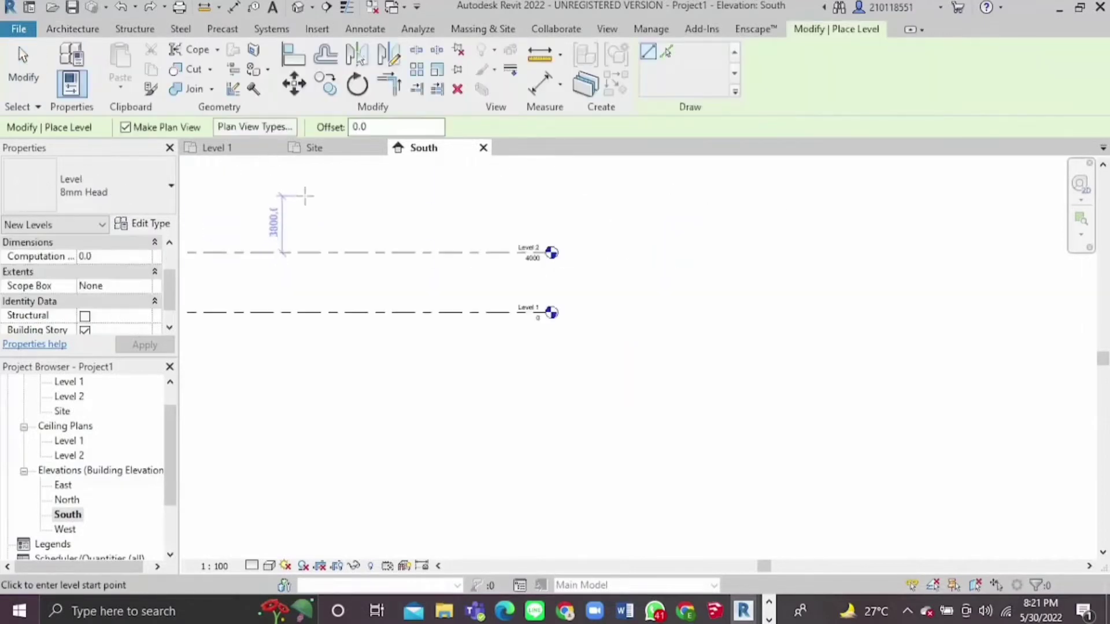
left_click(208, 176)
left_click(547, 176)
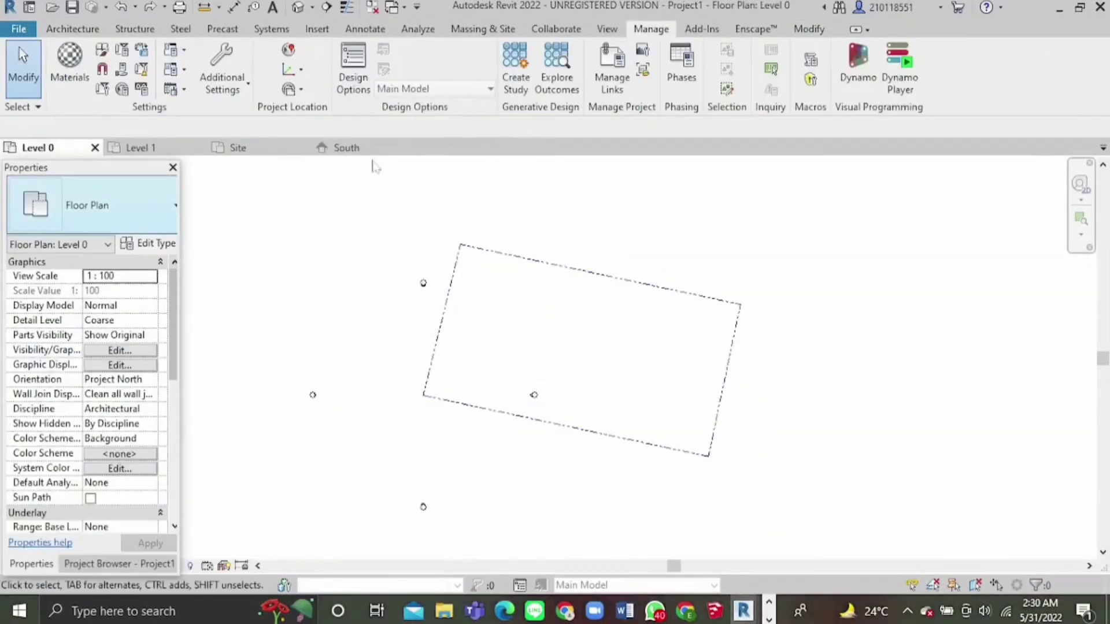
Rotate Project North in the Level 0 plan to align with the property line's short edge nearest the base point
left_click(289, 89)
left_click(344, 213)
left_click(540, 361)
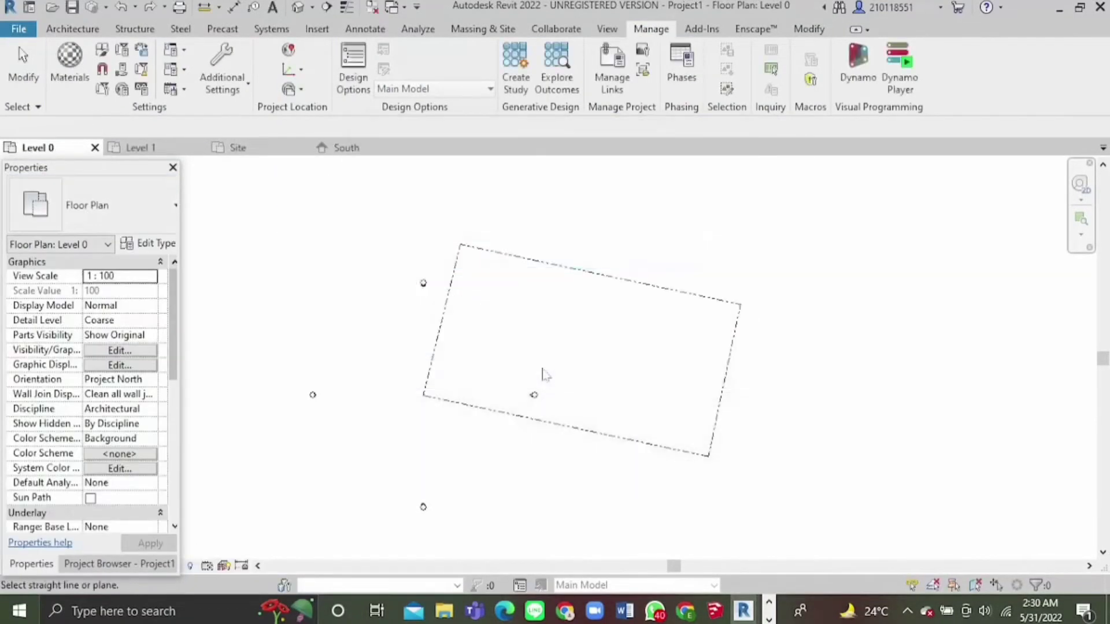
left_click(441, 315)
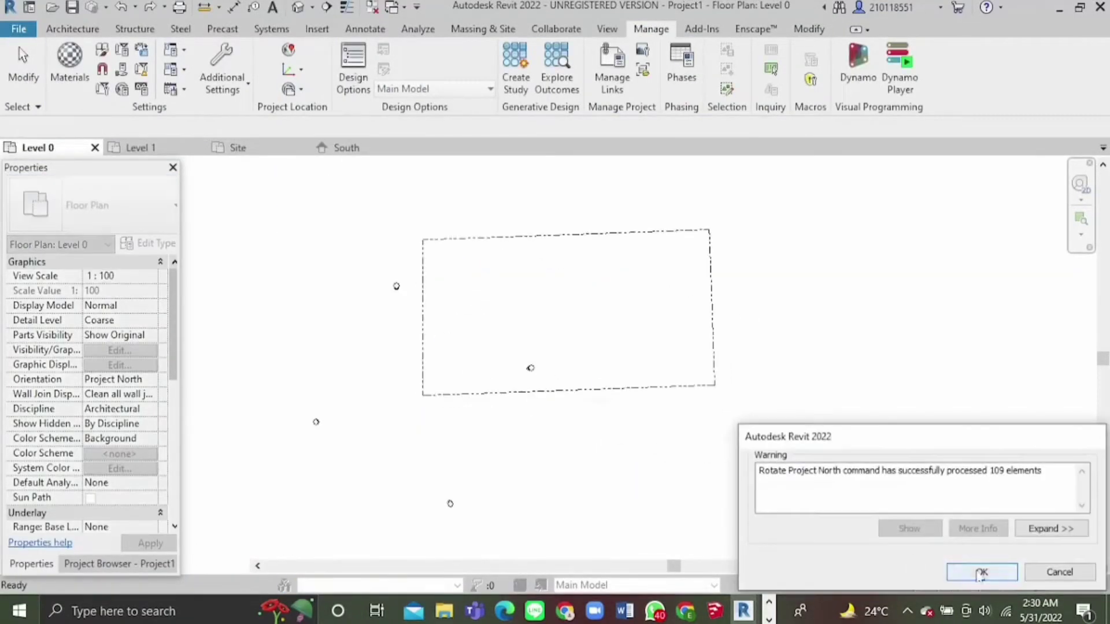
left_click(977, 571)
Rotate Project North by a further 90° counterclockwise
left_click(290, 89)
left_click(343, 213)
left_click(575, 283)
left_click(959, 572)
Select the West elevation marker below the property outline and rotate it about its centre until its arrow points straight up
left_click_drag(675, 566, 629, 564)
scroll(759, 318, "down", 1)
scroll(722, 491, "up", 2)
left_click_drag(1100, 356, 1095, 404)
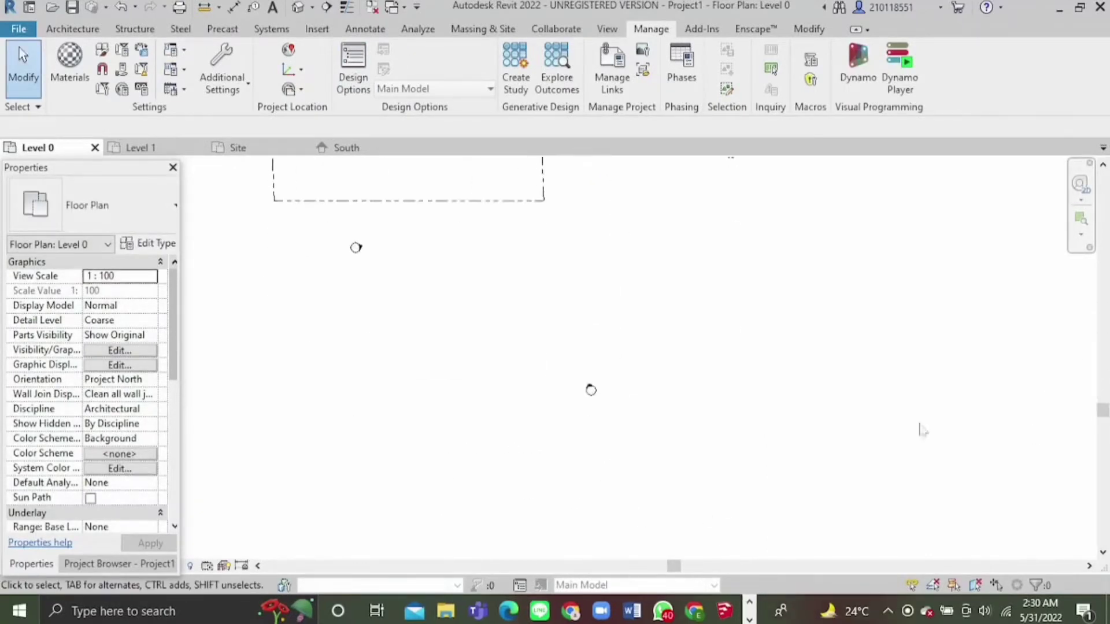
left_click_drag(519, 357, 701, 538)
key("r")
key("o")
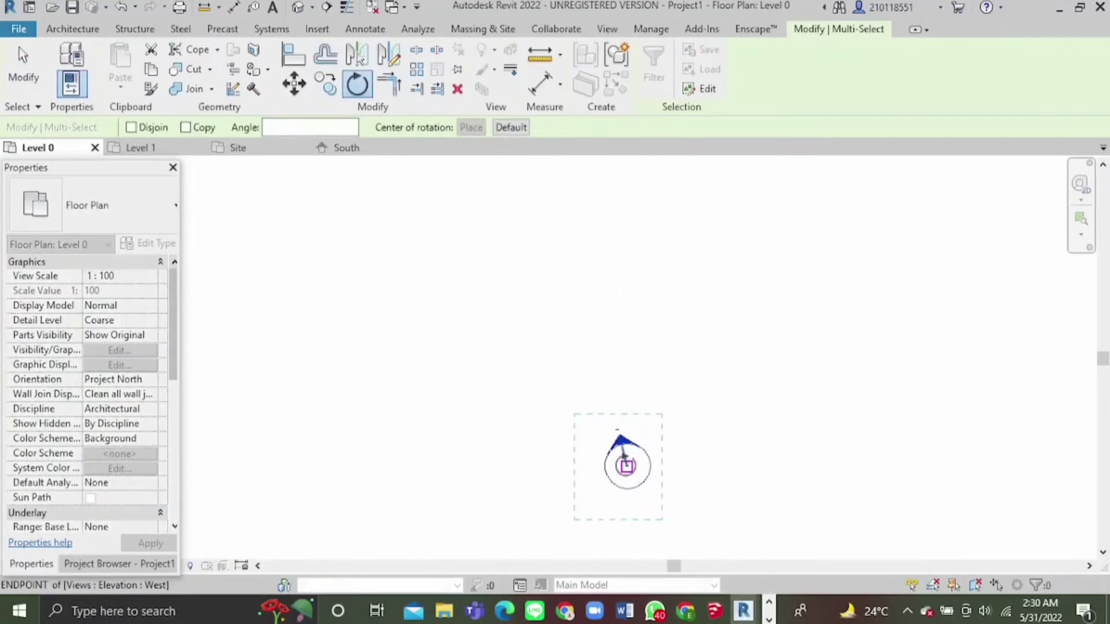
left_click(627, 466)
left_click(619, 435)
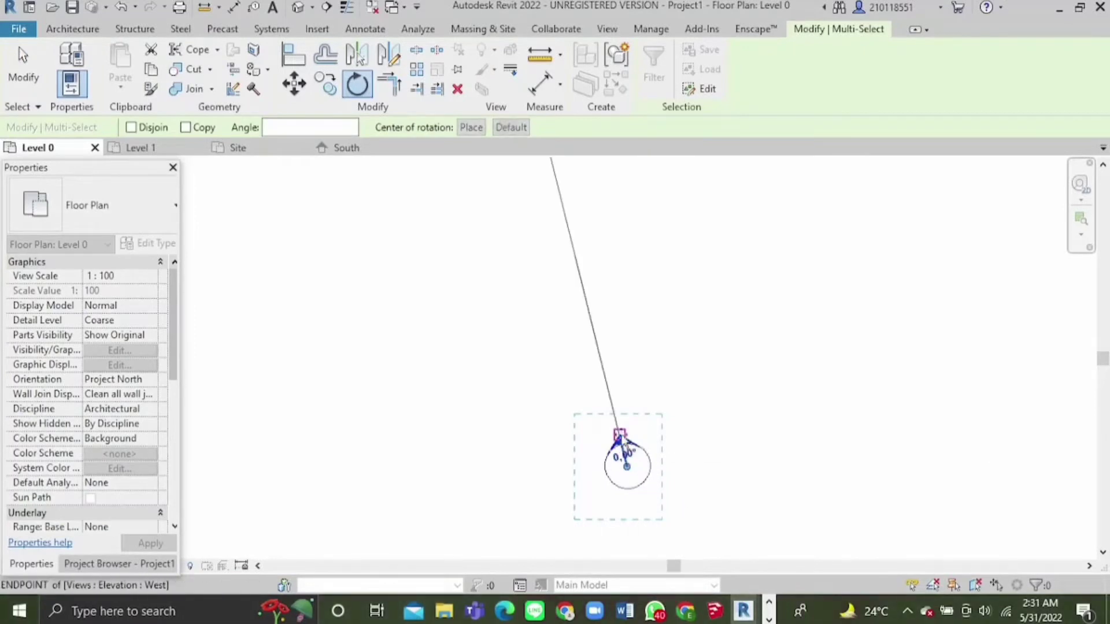
left_click(617, 407)
key("r")
key("o")
key("space")
left_click(619, 435)
left_click(624, 448)
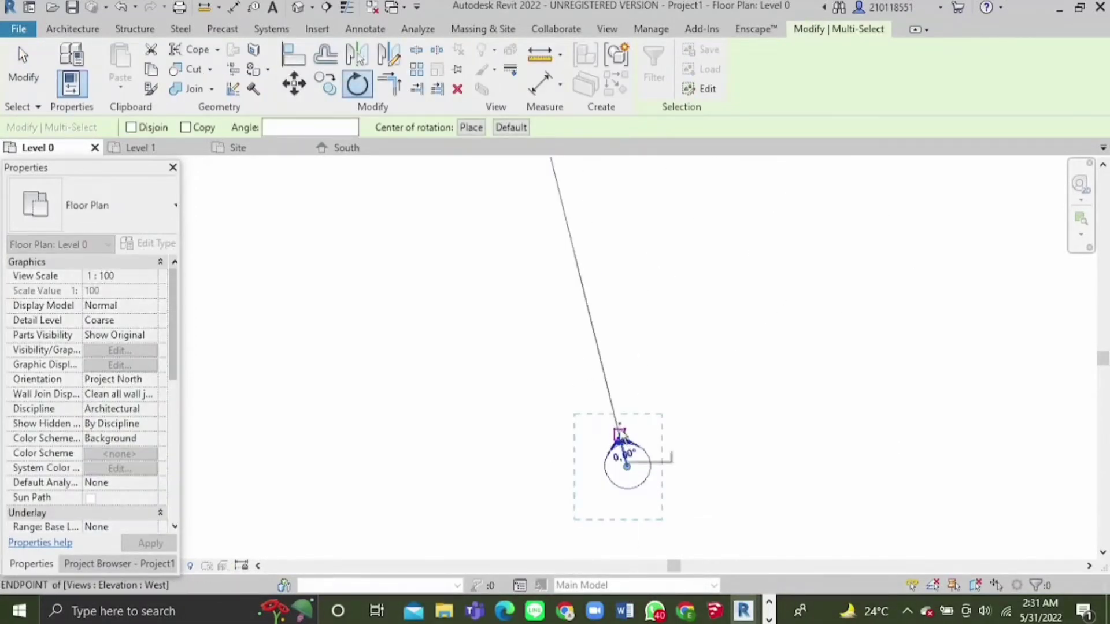
left_click(626, 416)
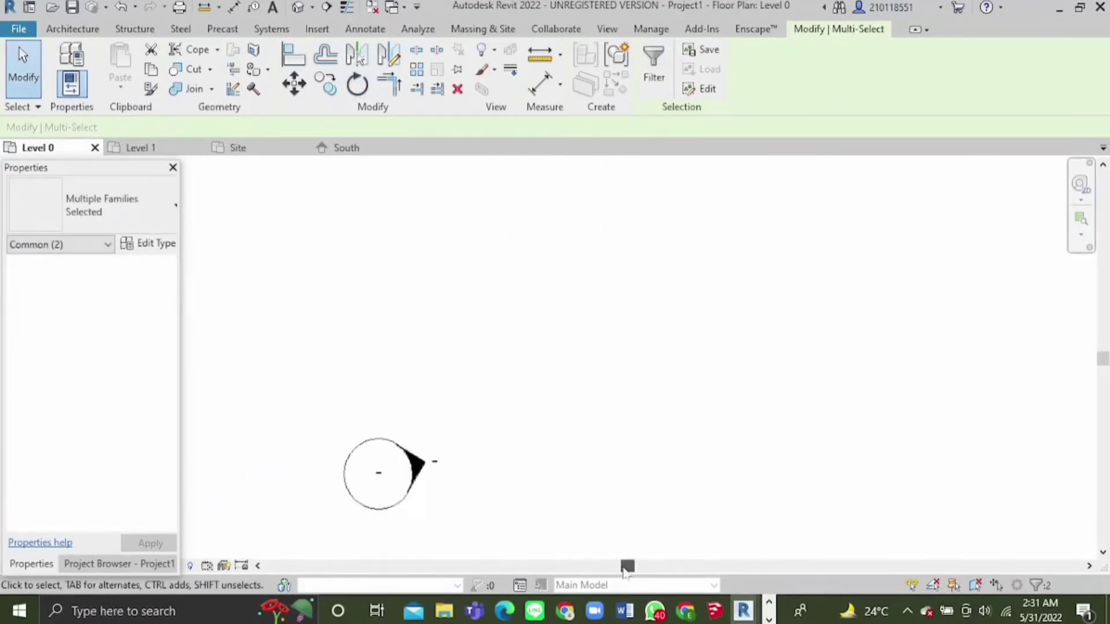
Rotate the elevation marker on the left side of the property outline about its centre until its arrow points straight right
left_click_drag(657, 564, 611, 564)
left_click_drag(577, 540, 381, 335)
key("r")
key("o")
key("space")
left_click(494, 462)
left_click_drag(495, 463, 449, 473)
left_click(496, 462)
left_click(578, 473)
Rotate the elevation marker on the right side of the property outline about its centre until its arrow points straight left
scroll(809, 361, "down", 3)
scroll(809, 362, "down", 4)
scroll(863, 225, "up", 5)
left_click_drag(719, 297, 927, 447)
left_click(357, 85)
left_click(471, 127)
left_click(810, 358)
left_click(774, 368)
left_click(734, 359)
Select the elevation marker above the property outline and rotate it about its centre until its arrow points straight down
scroll(491, 245, "down", 6)
left_click_drag(668, 567, 627, 567)
scroll(727, 285, "up", 1)
left_click_drag(1098, 359, 1099, 300)
scroll(346, 255, "up", 5)
left_click_drag(462, 223, 637, 375)
left_click(357, 85)
left_click(471, 127)
left_click(556, 358)
left_click(547, 376)
Reposition the elevation markers so that one sits just outside each of the four sides of the property outline
scroll(578, 347, "down", 4)
middle_click_drag(976, 310, 976, 215)
scroll(828, 310, "down", 1)
middle_click_drag(1044, 370, 901, 419)
key("Escape")
scroll(711, 444, "up", 3)
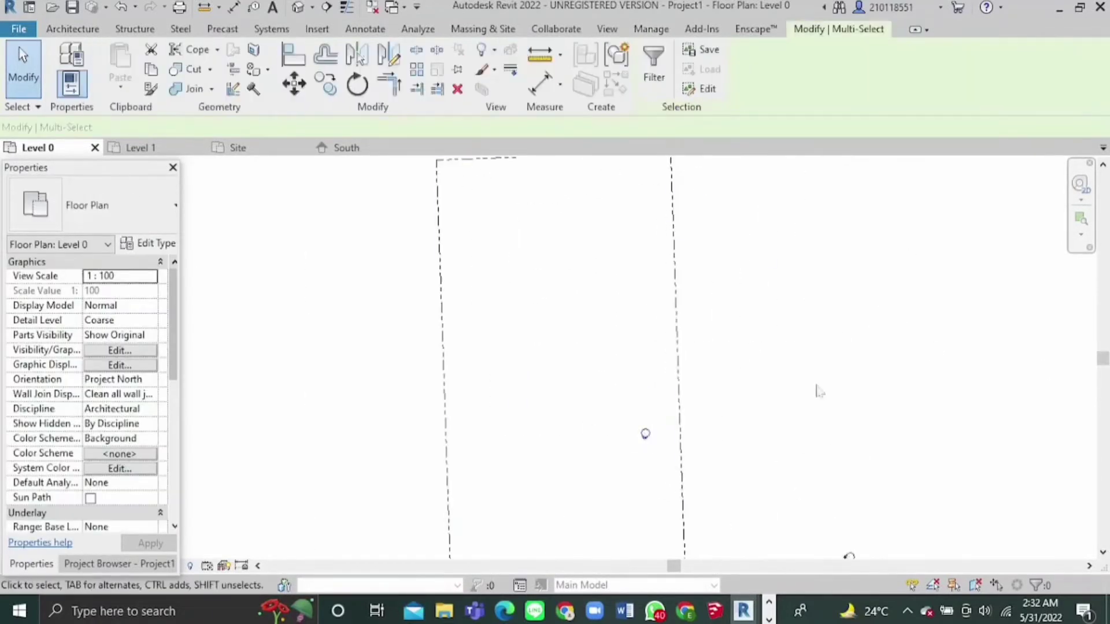
key("ctrl+Left")
scroll(740, 312, "down", 3)
left_click_drag(1102, 374, 1102, 379)
left_click_drag(632, 508, 559, 373)
left_click_drag(774, 425, 727, 370)
left_click(731, 371)
scroll(757, 497, "down", 3)
scroll(757, 497, "up", 4)
left_click_drag(723, 250, 685, 211)
left_click_drag(695, 487, 595, 404)
scroll(834, 329, "down", 1)
scroll(814, 319, "up", 1)
scroll(772, 398, "down", 1)
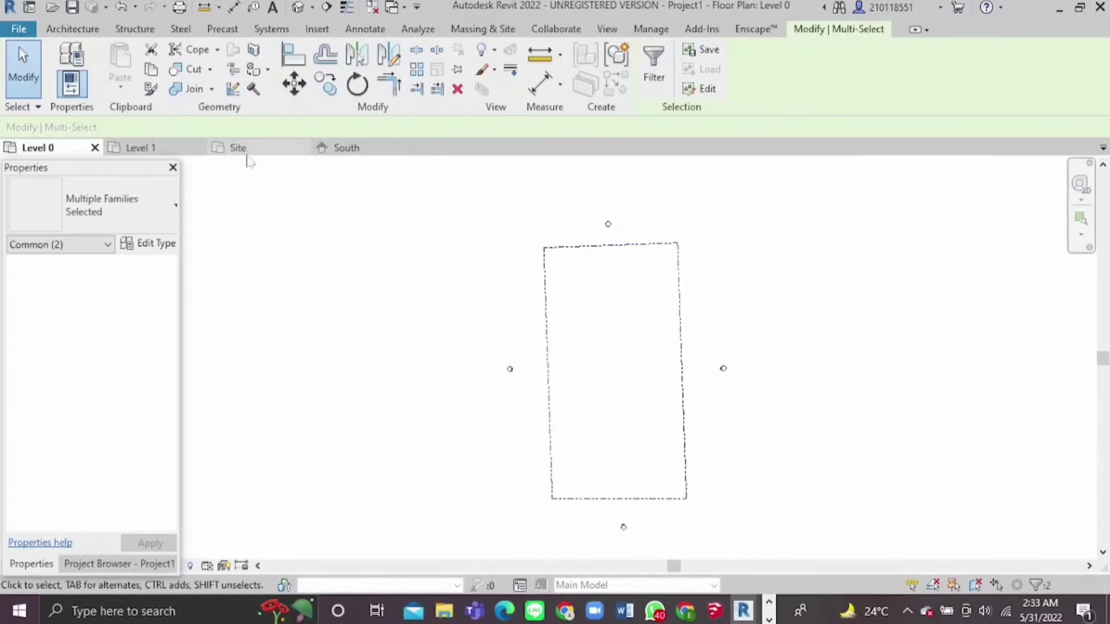
Look at the Site plan and return to Level 0, and open the Level 2 and Level 3 ceiling plans
left_click(243, 149)
left_click(35, 147)
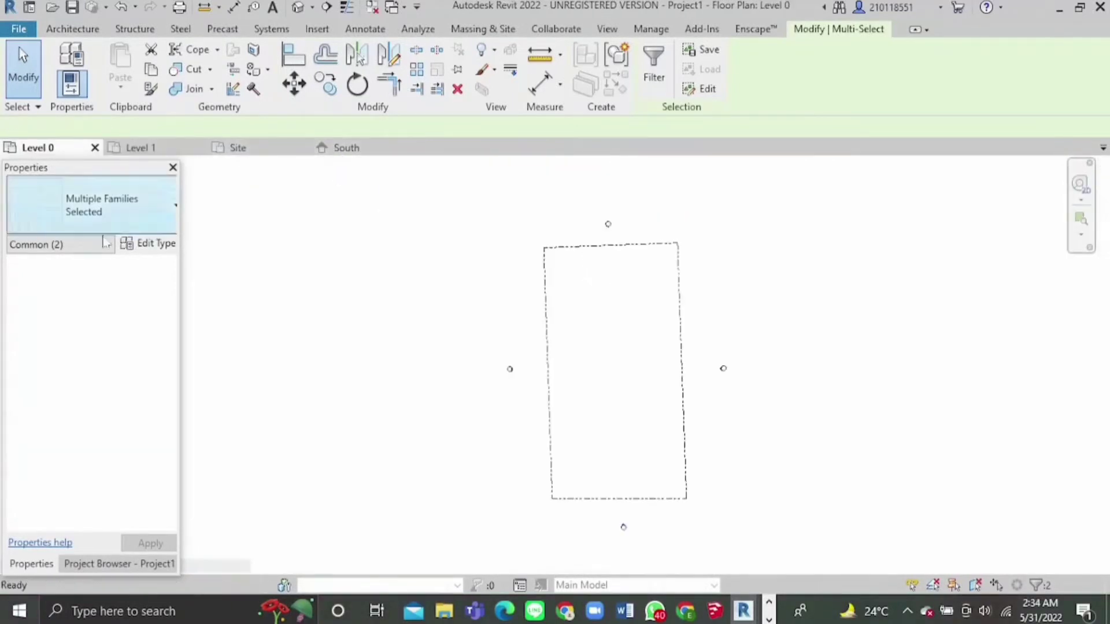
left_click(90, 567)
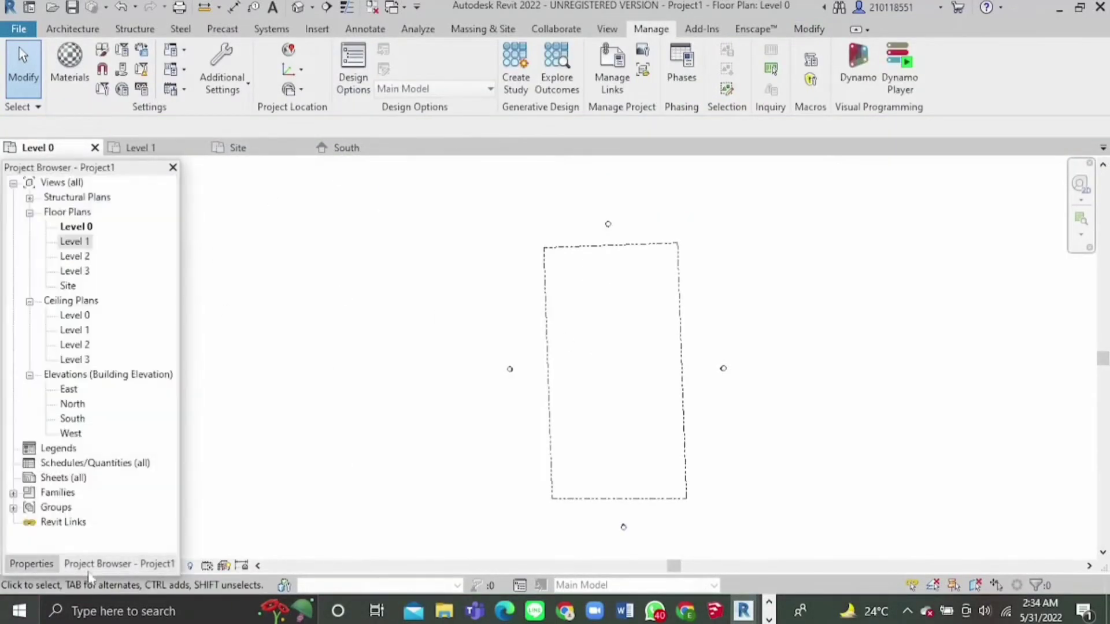
double_click(75, 345)
double_click(75, 359)
From the Site plan, define the project location by searching the mapping service for yogyakarta and choosing a Yogyakarta result
left_click(259, 149)
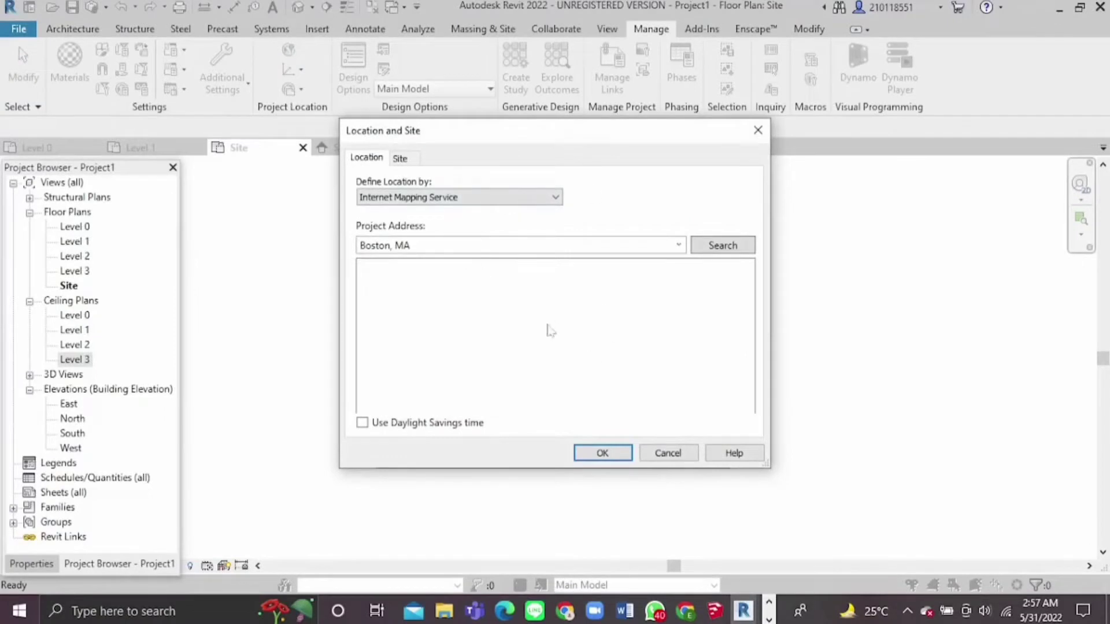
scroll(578, 312, "down", 2)
left_click_drag(592, 309, 592, 357)
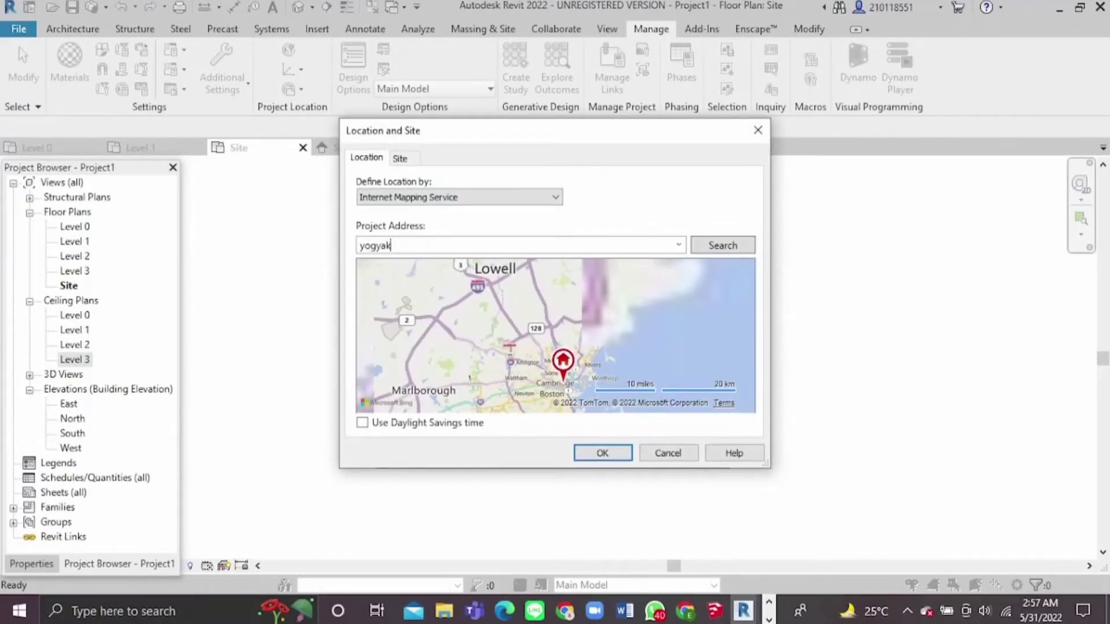
left_click(723, 245)
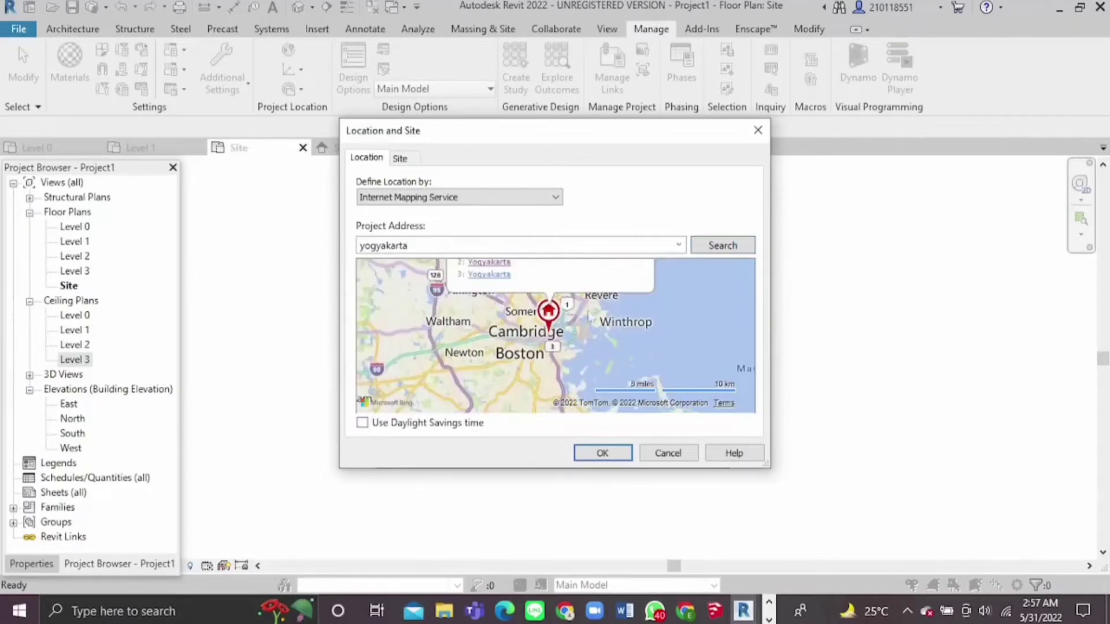
left_click(513, 293)
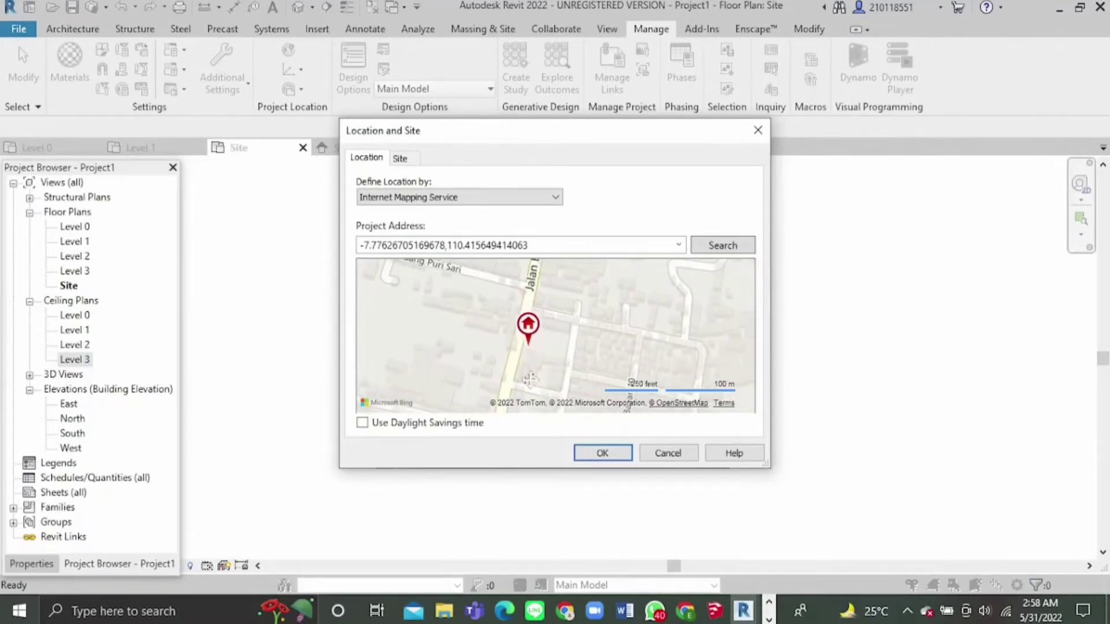
Move the project location pin to the site just east of the road, at -7.77624368667603,110.415573120117, and accept the location
scroll(517, 367, "up", 3)
mouse_move(472, 369)
left_mouse_down()
mouse_move(581, 355)
mouse_move(664, 324)
mouse_move(639, 321)
mouse_move(529, 382)
mouse_move(532, 361)
mouse_move(571, 390)
left_mouse_up()
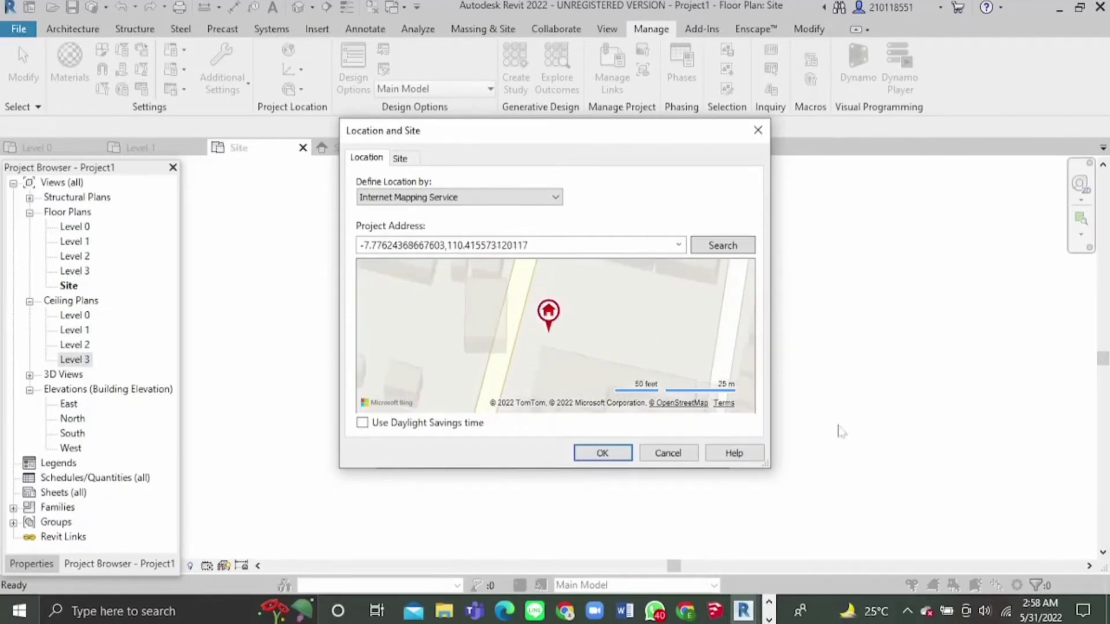
scroll(681, 333, "down", 4)
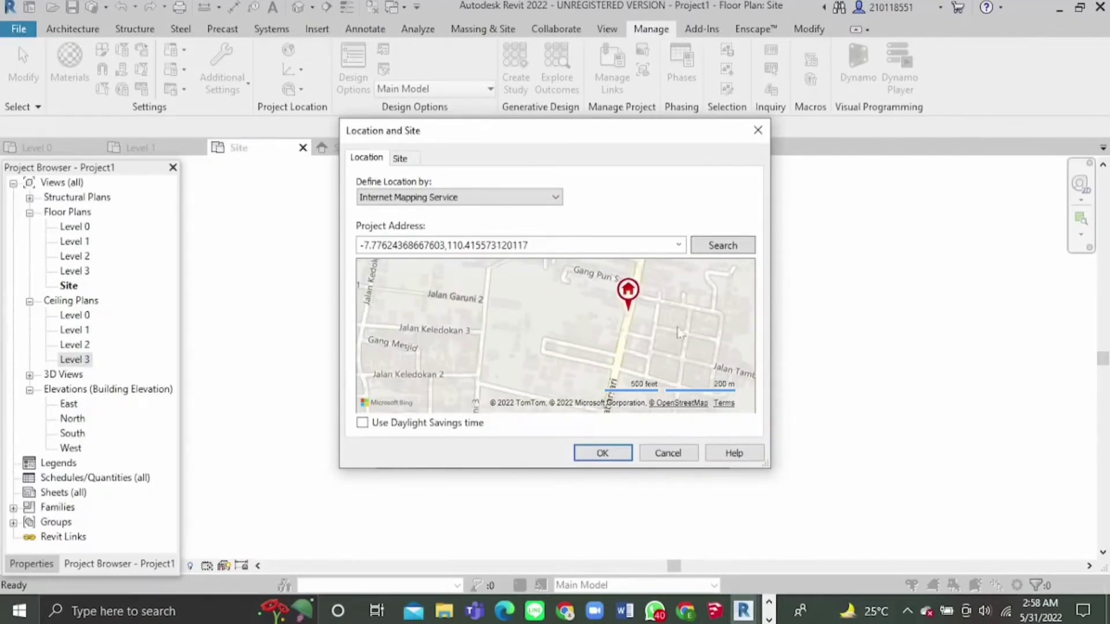
scroll(658, 315, "up", 4)
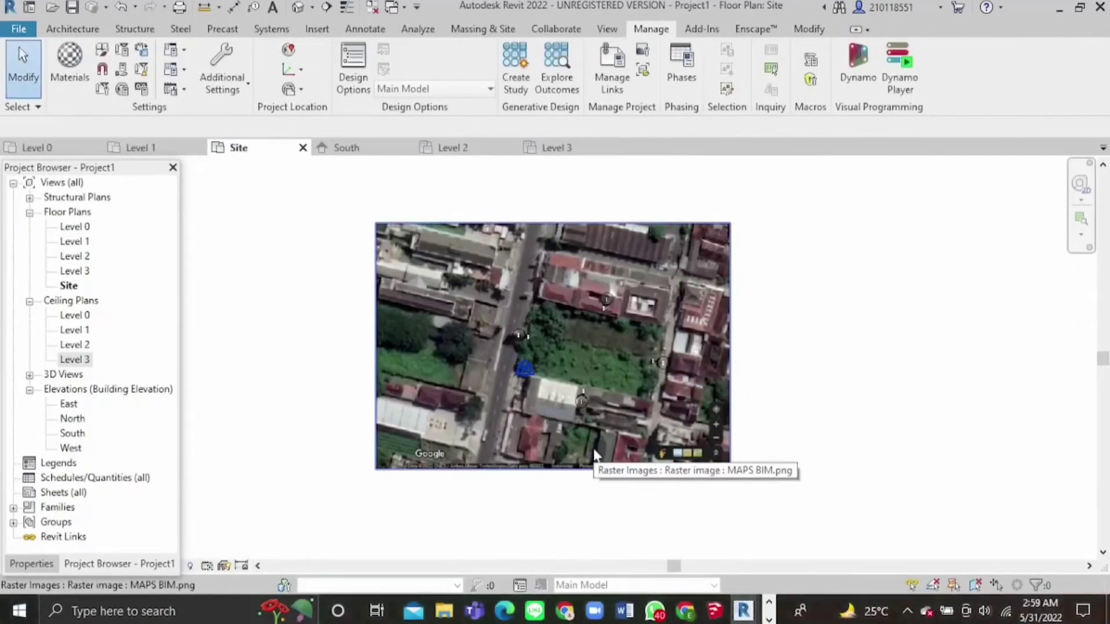
scroll(647, 384, "down", 2)
scroll(648, 381, "up", 3)
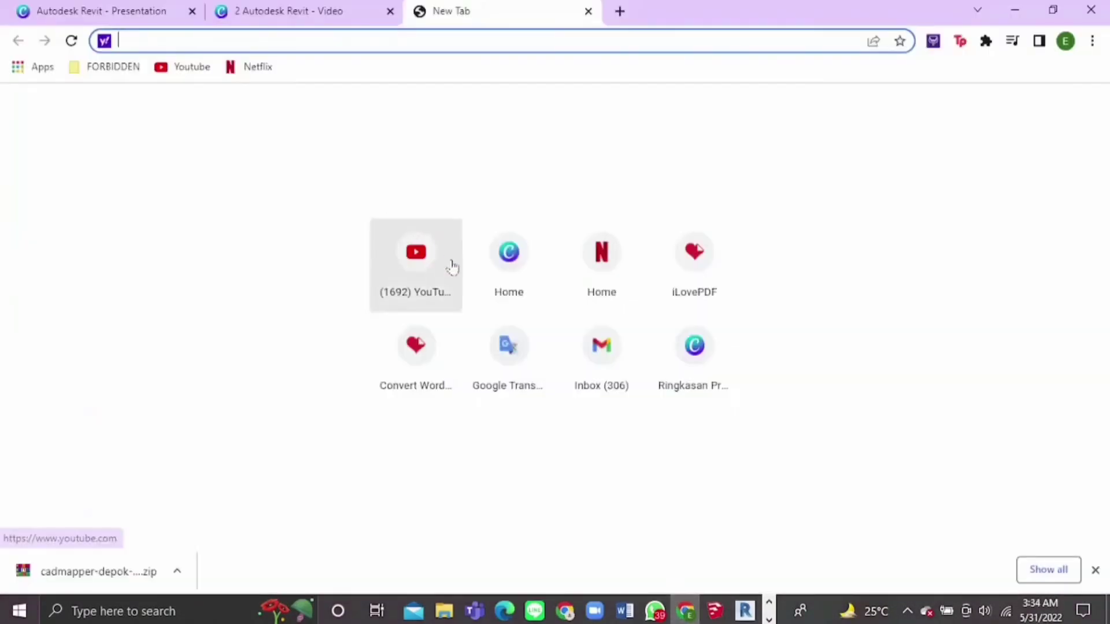
Switch to Chrome, search for cadmapper, and open the Cadmapper site's Create Map page
type("cadmapper")
key("Return")
left_click(489, 254)
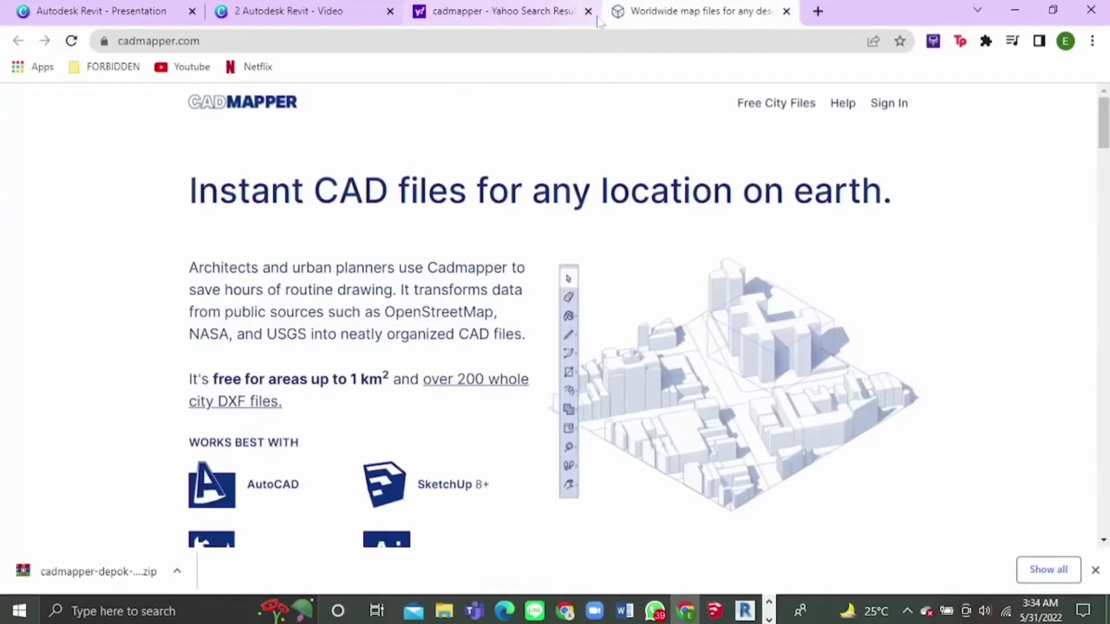
scroll(742, 364, "down", 5)
left_click(742, 364)
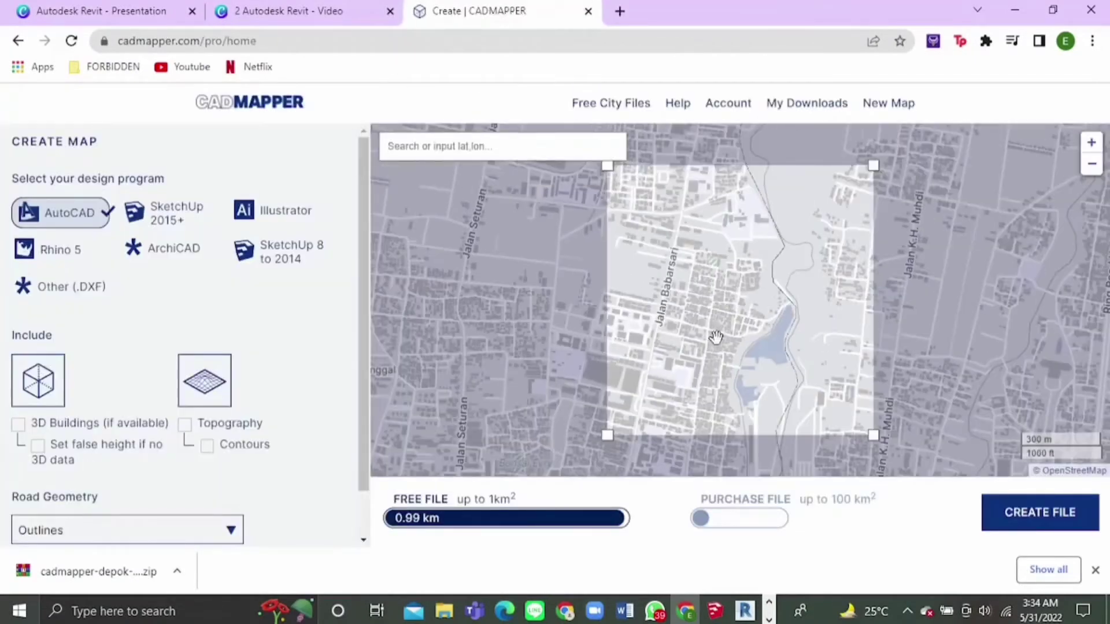
Position the free-file selection area on the map over the site around Jalan Babarsari, covering about 0.81 km²
left_click_drag(684, 322, 739, 325)
scroll(739, 325, "up", 1)
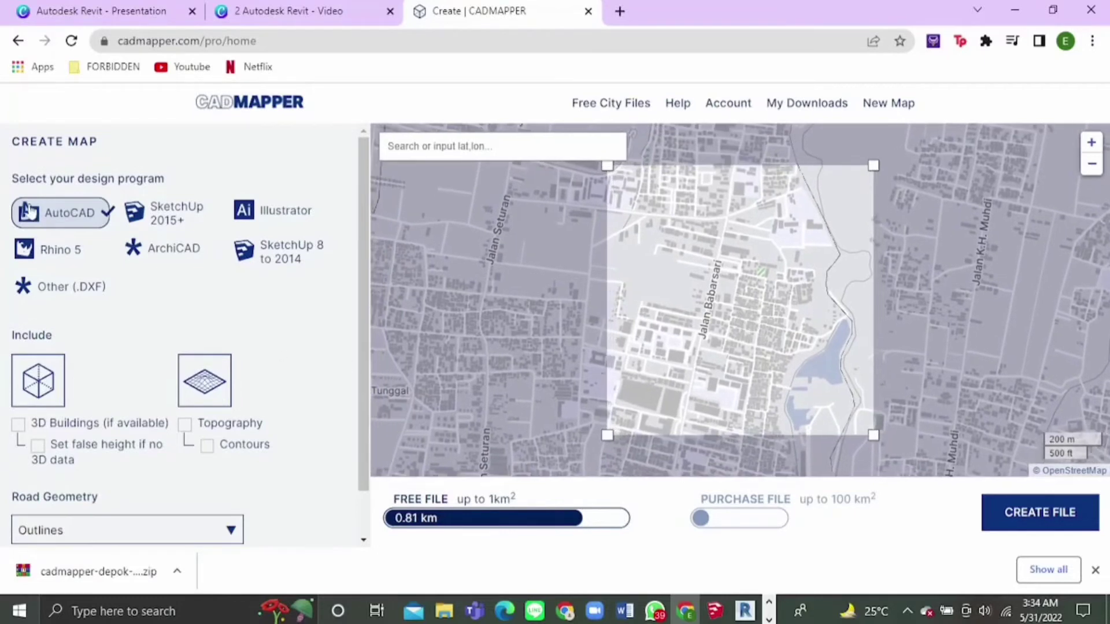
left_click_drag(767, 311, 768, 313)
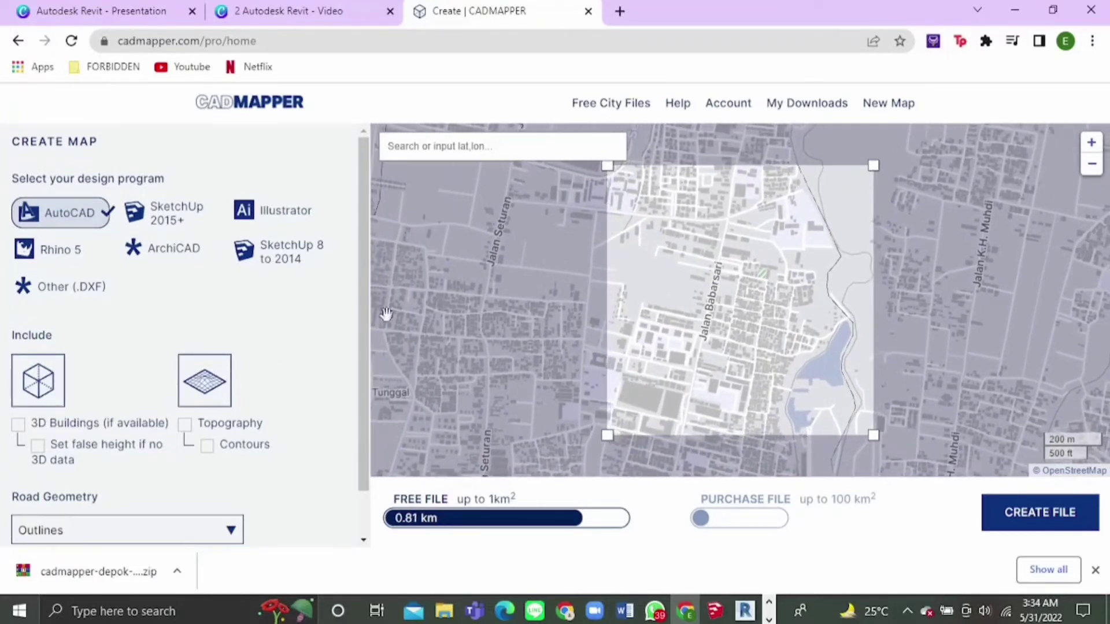
Create an AutoCAD map file with 3D buildings at 3 m false height, topography with 5 m contours, and road outlines
left_click(38, 445)
key("BackSpace")
key("BackSpace")
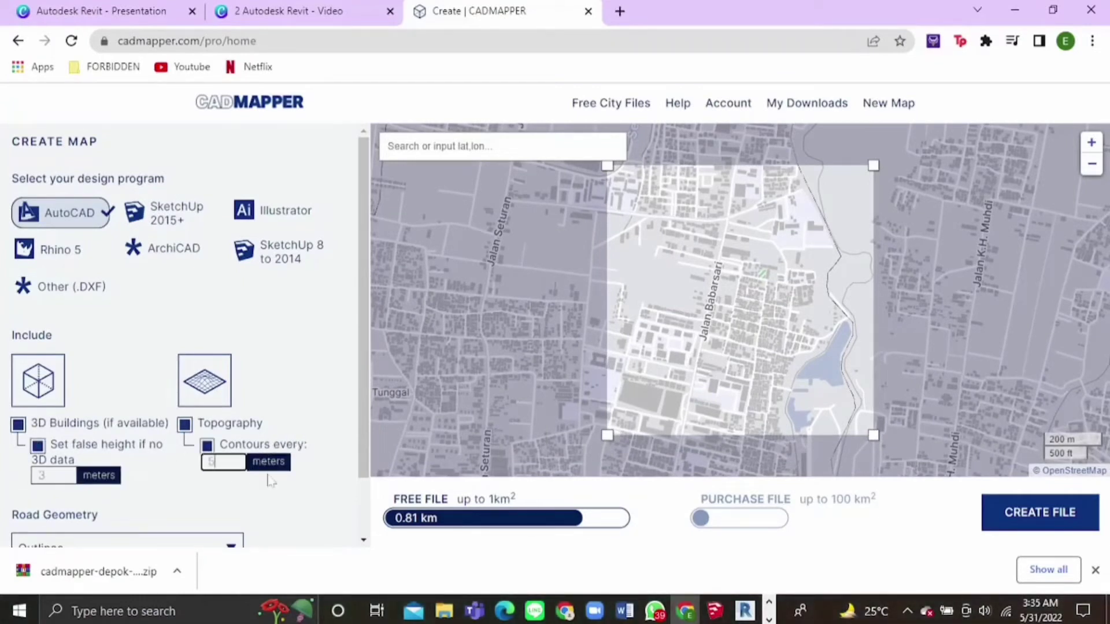
scroll(264, 486, "down", 2)
left_click(228, 478)
left_click(146, 518)
mouse_move(754, 326)
left_mouse_down()
mouse_move(770, 324)
mouse_move(767, 334)
left_mouse_up()
left_click(1032, 517)
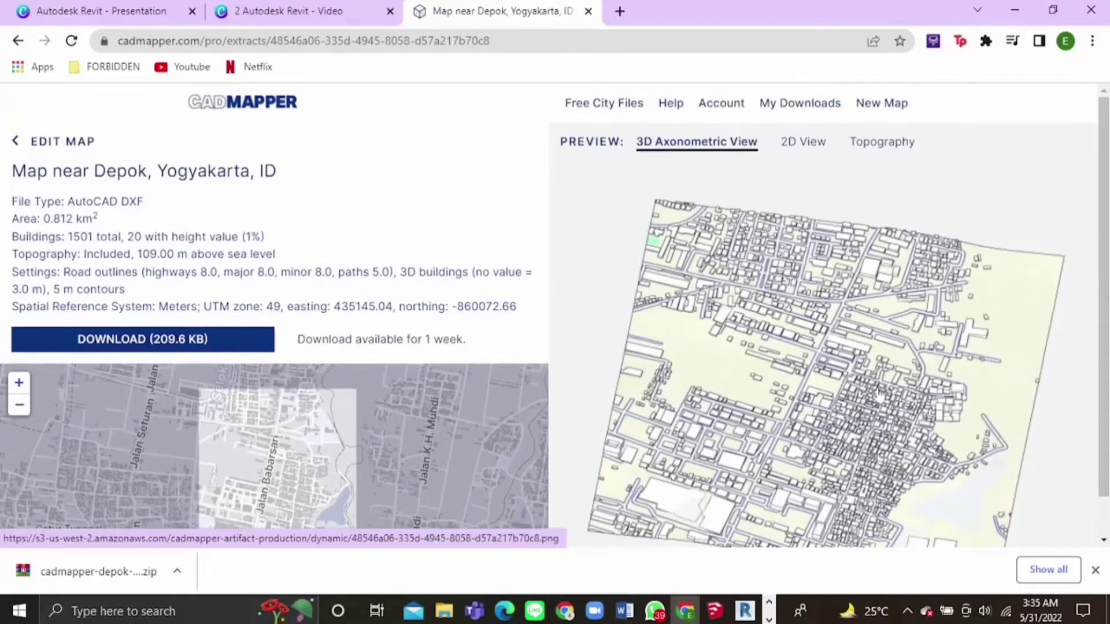
Check the generated Depok, Yogyakarta map preview and download its DXF file
scroll(1034, 340, "down", 1)
scroll(794, 386, "up", 1)
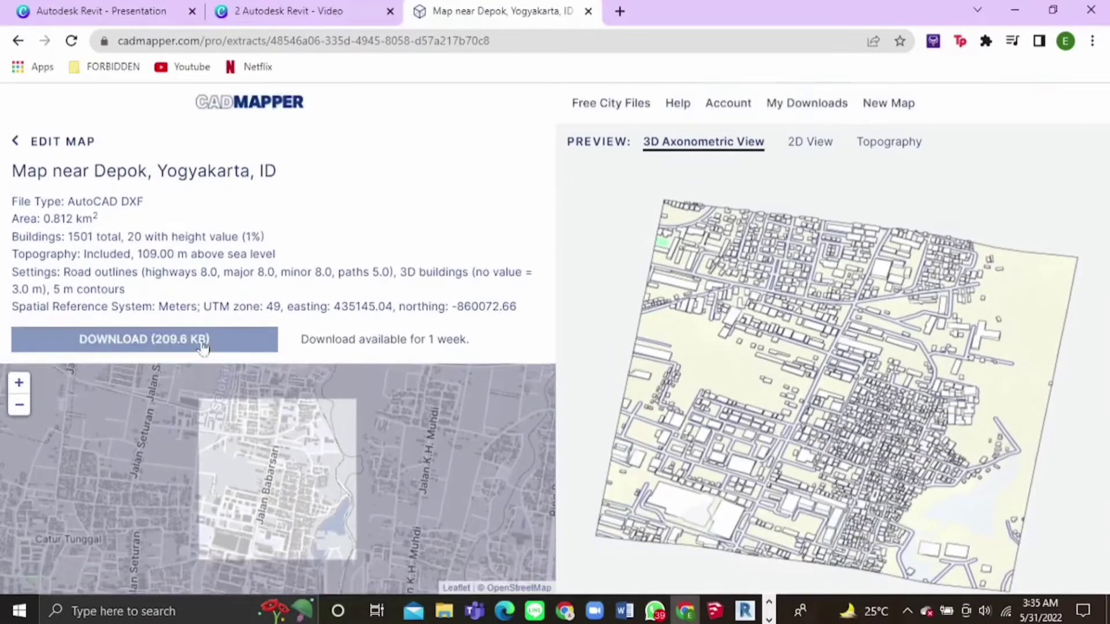
left_click(203, 344)
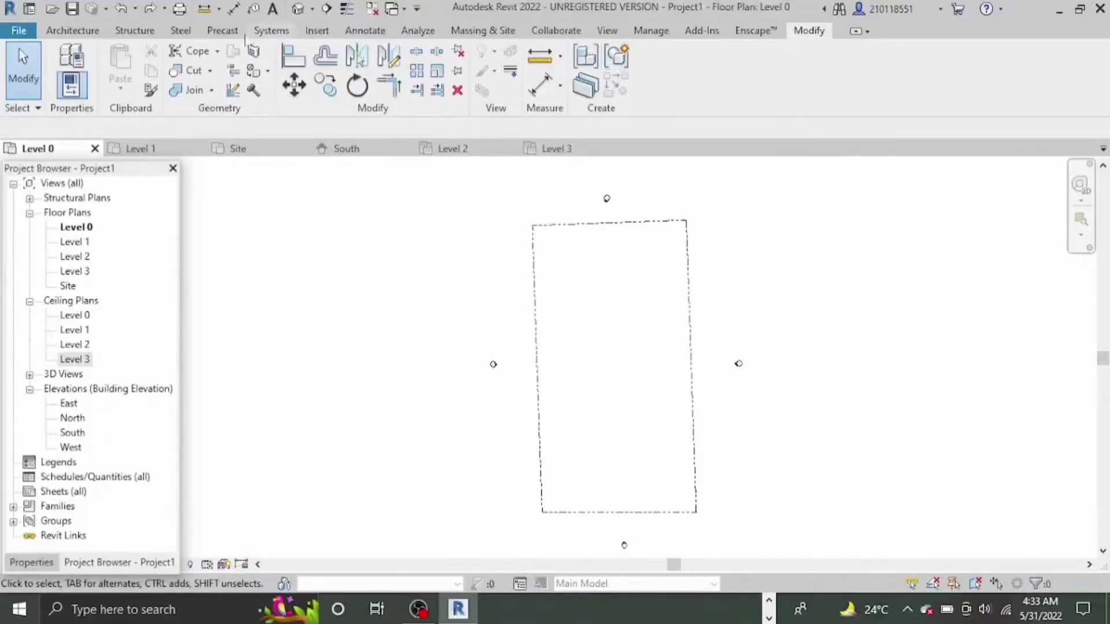
Switch to Revit and insert the CAD file cadmapper-depok-yogyakarta-id.dxf into the Level 0 plan
left_click(316, 30)
left_click(470, 141)
left_click(475, 414)
left_click(462, 435)
left_click(520, 488)
left_click(497, 535)
left_click(471, 141)
left_click(734, 506)
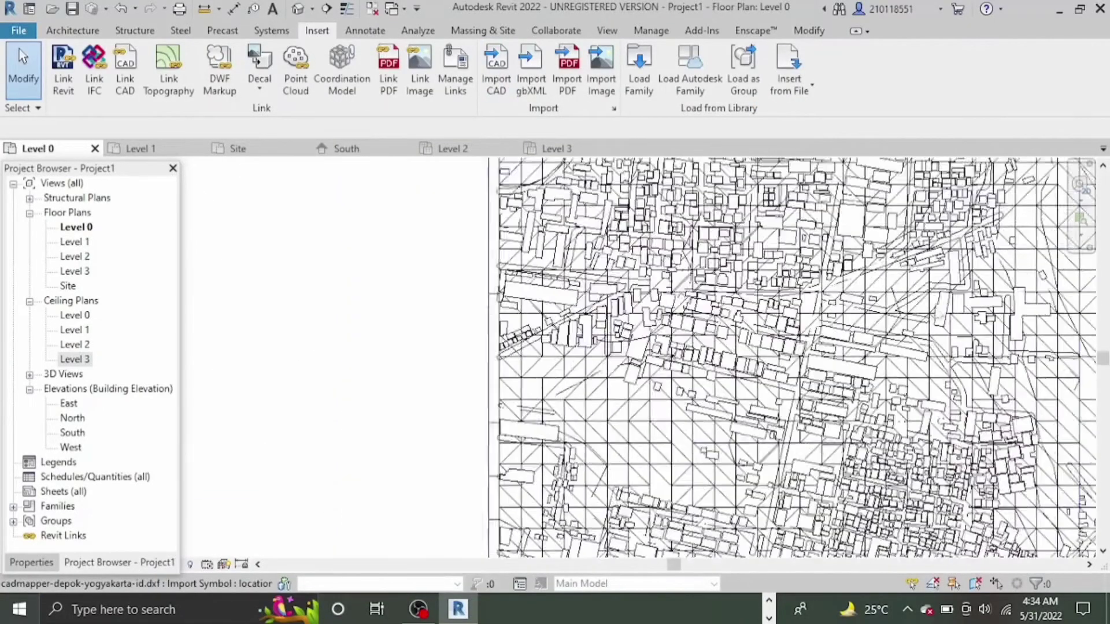
Rotate the inserted Cadmapper drawing counterclockwise until its main road runs horizontally
left_click(904, 331)
scroll(904, 330, "down", 3)
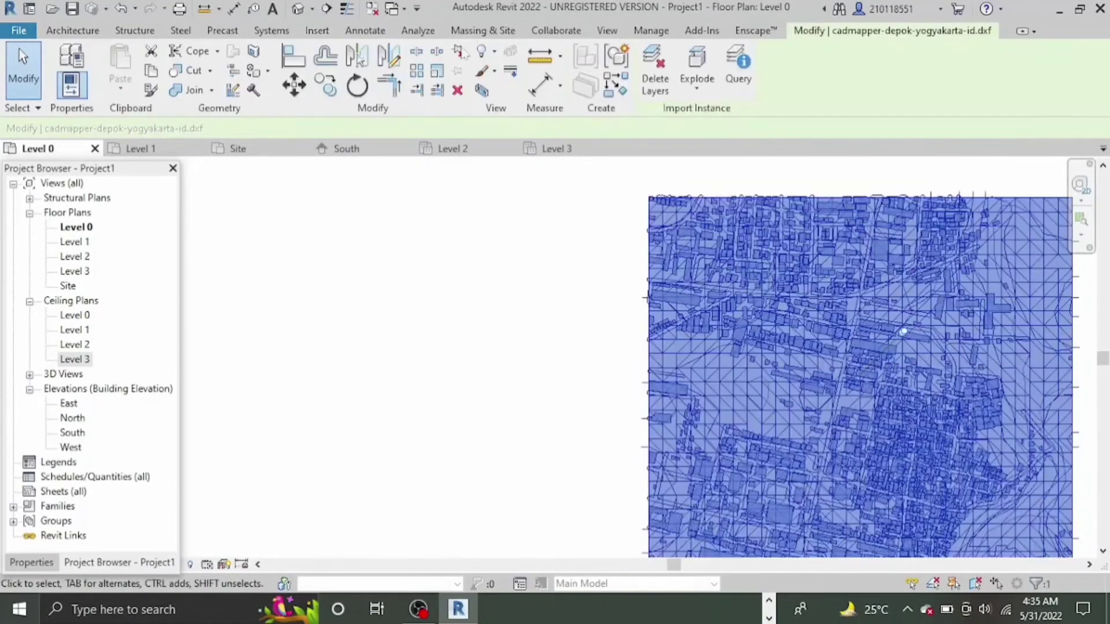
left_click_drag(674, 565, 729, 565)
left_click_drag(1103, 360, 1104, 381)
key("r")
key("o")
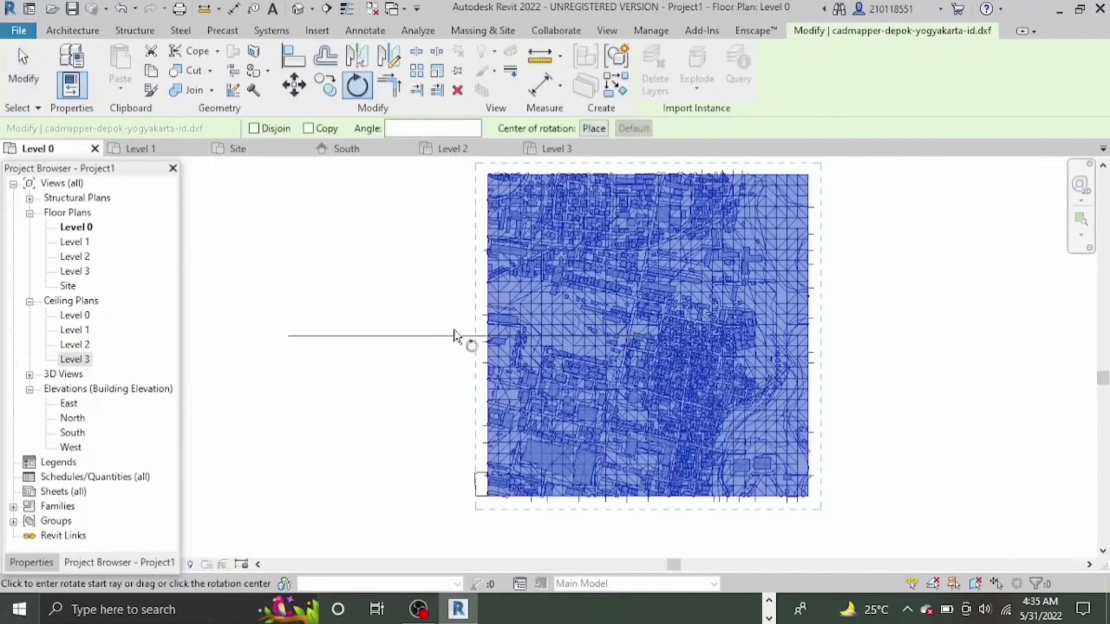
left_click(688, 490)
scroll(687, 490, "up", 3)
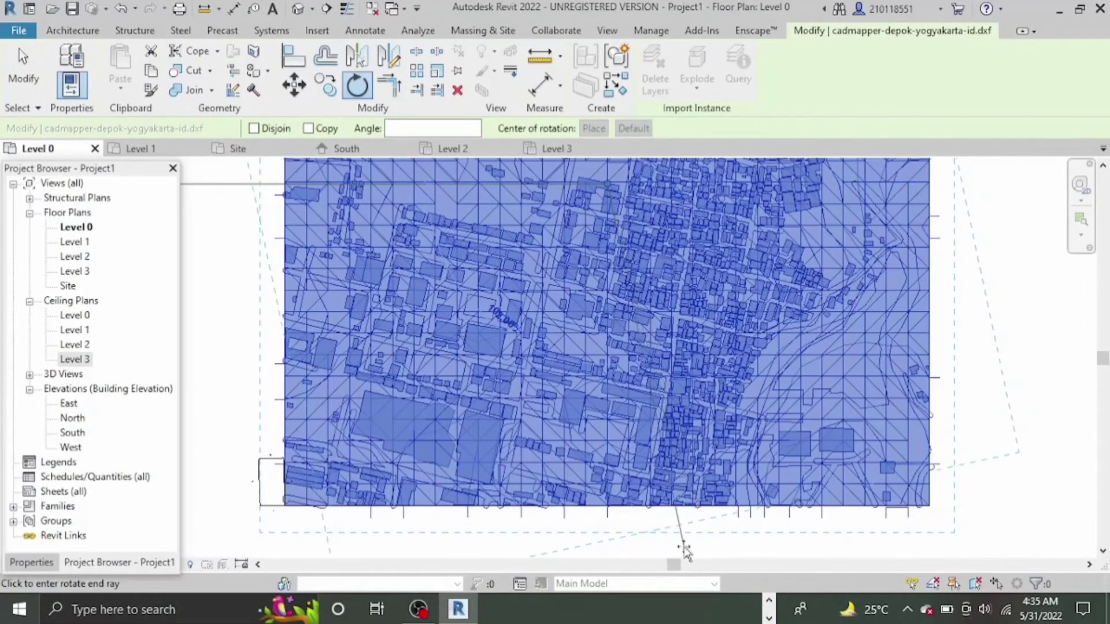
left_click(687, 543)
Move the rotated Cadmapper drawing so that the site plot beside the main road lines up with the property outline
scroll(697, 387, "down", 5)
left_click_drag(1104, 358, 1103, 343)
scroll(765, 284, "up", 1)
scroll(656, 375, "up", 6)
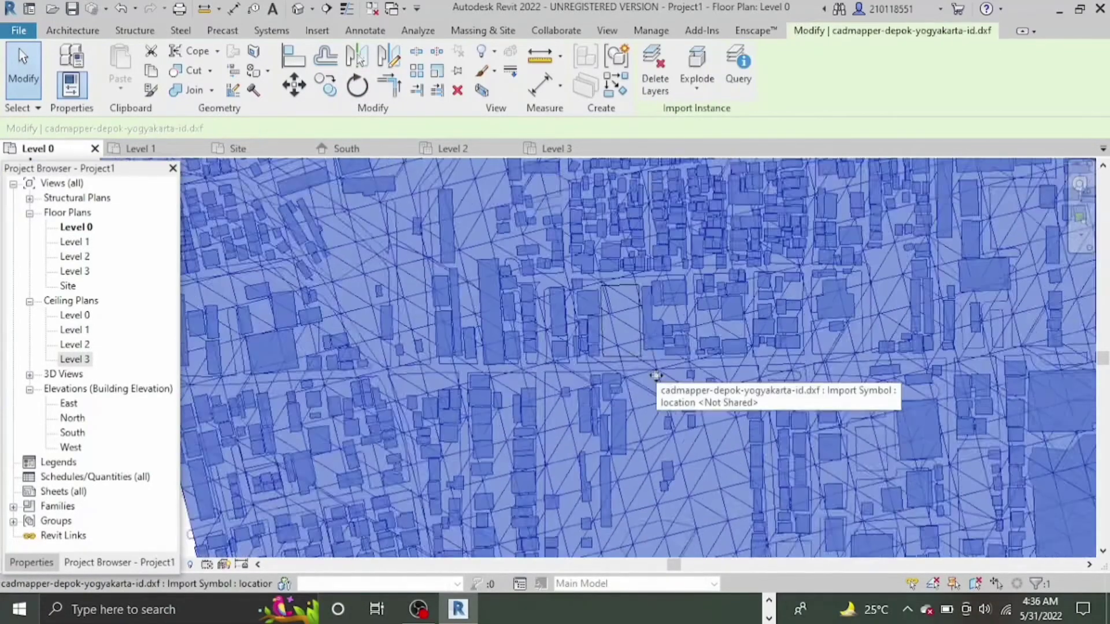
scroll(656, 376, "down", 3)
left_click(65, 375)
scroll(658, 370, "down", 3)
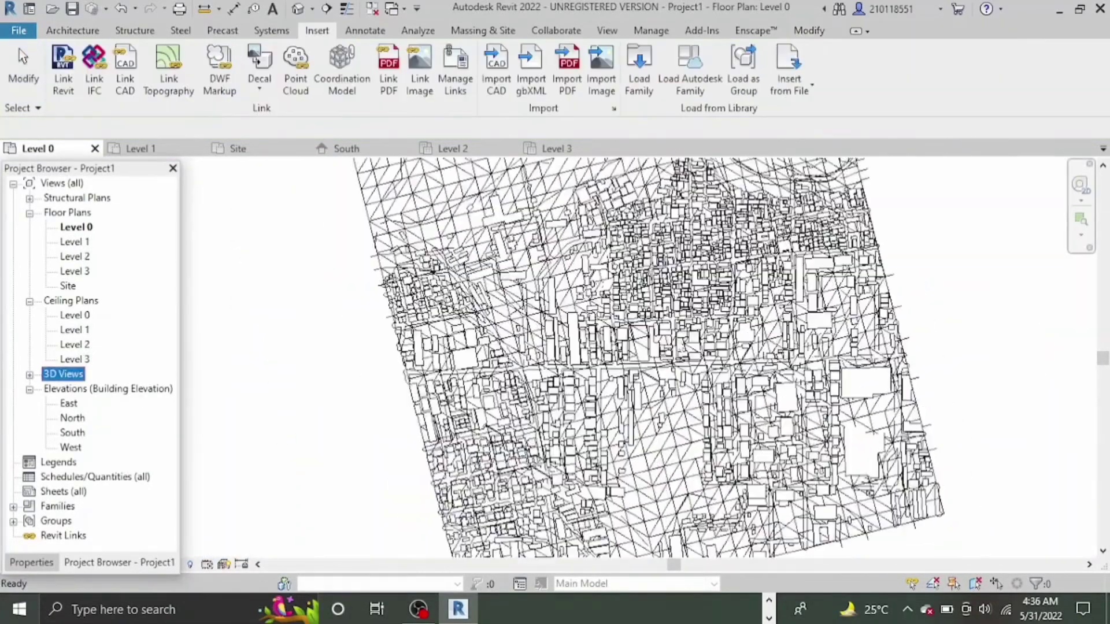
scroll(664, 361, "up", 6)
left_click(498, 348)
scroll(590, 347, "down", 4)
scroll(589, 347, "up", 1)
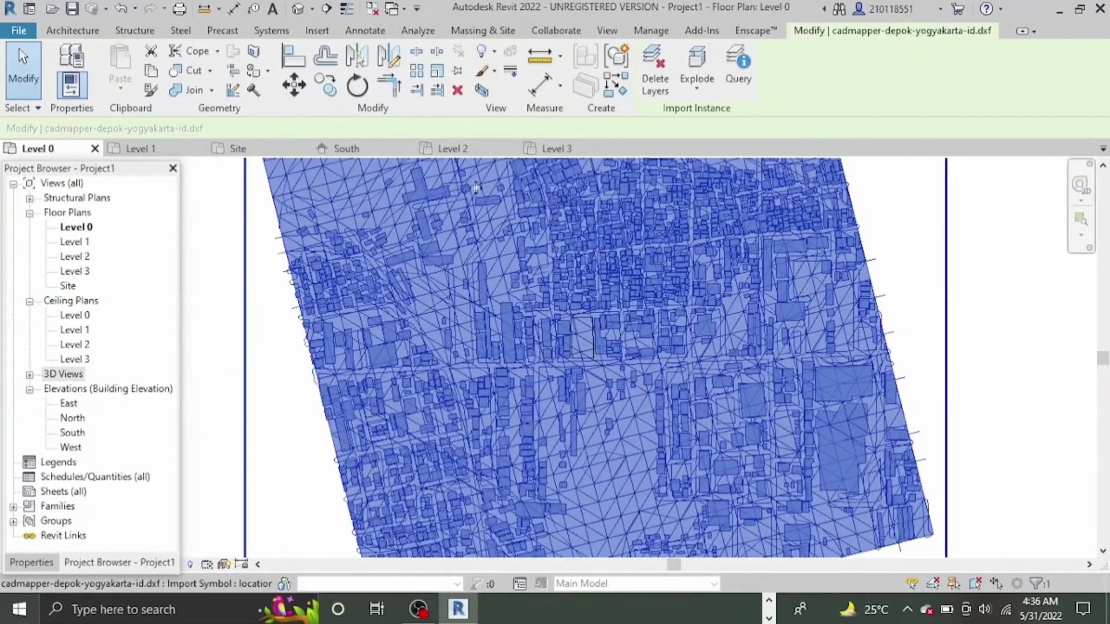
Open the default 3D view and examine the buildings and terrain of the inserted map
left_click(607, 31)
left_click(457, 61)
scroll(644, 372, "up", 4)
scroll(650, 378, "down", 4)
left_click_drag(698, 565, 693, 564)
scroll(636, 382, "up", 5)
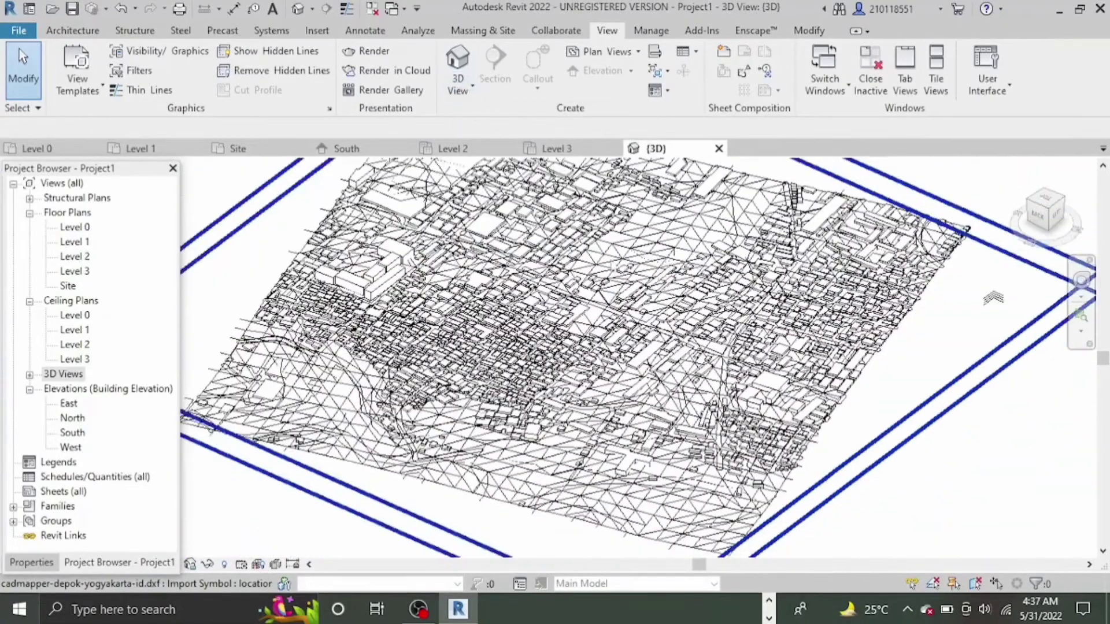
left_click(468, 87)
left_click(509, 116)
scroll(866, 404, "up", 3)
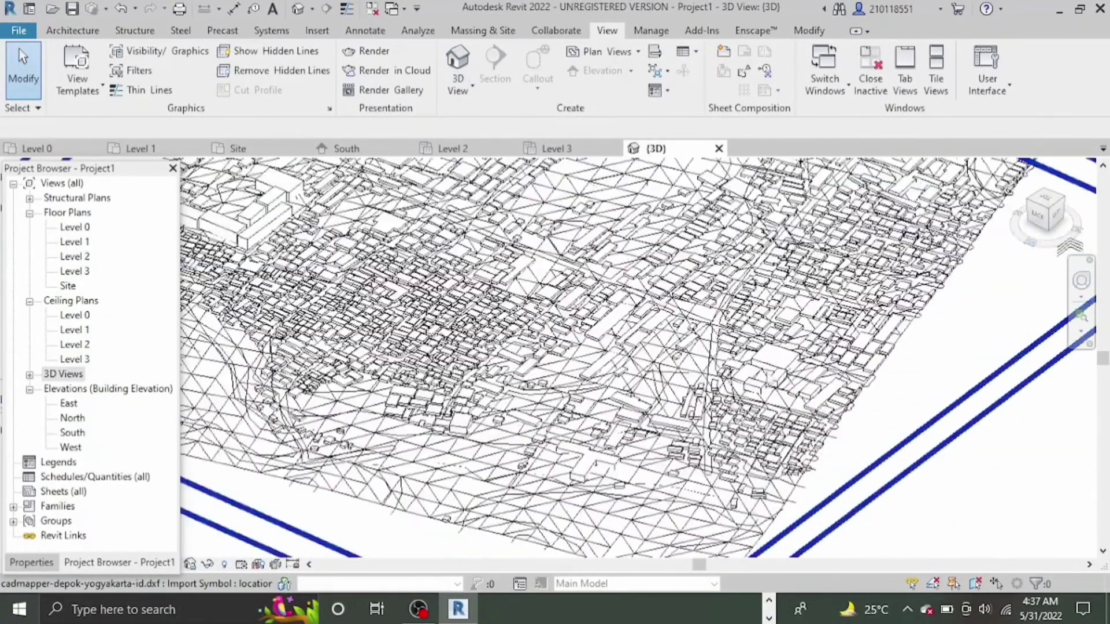
scroll(809, 358, "down", 5)
left_click(418, 609)
left_click(887, 510)
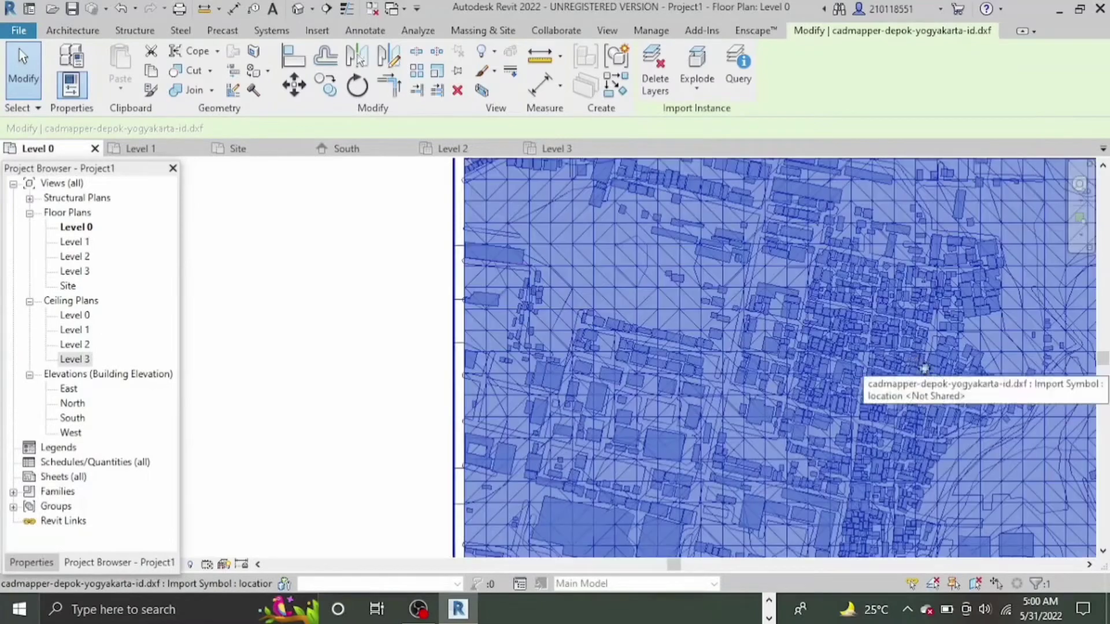
In the Level 0 plan, rotate the selected cadmapper-depok-yogyakarta-id.dxf drawing counterclockwise so the main road lies horizontal
key("r")
key("o")
left_click(836, 359)
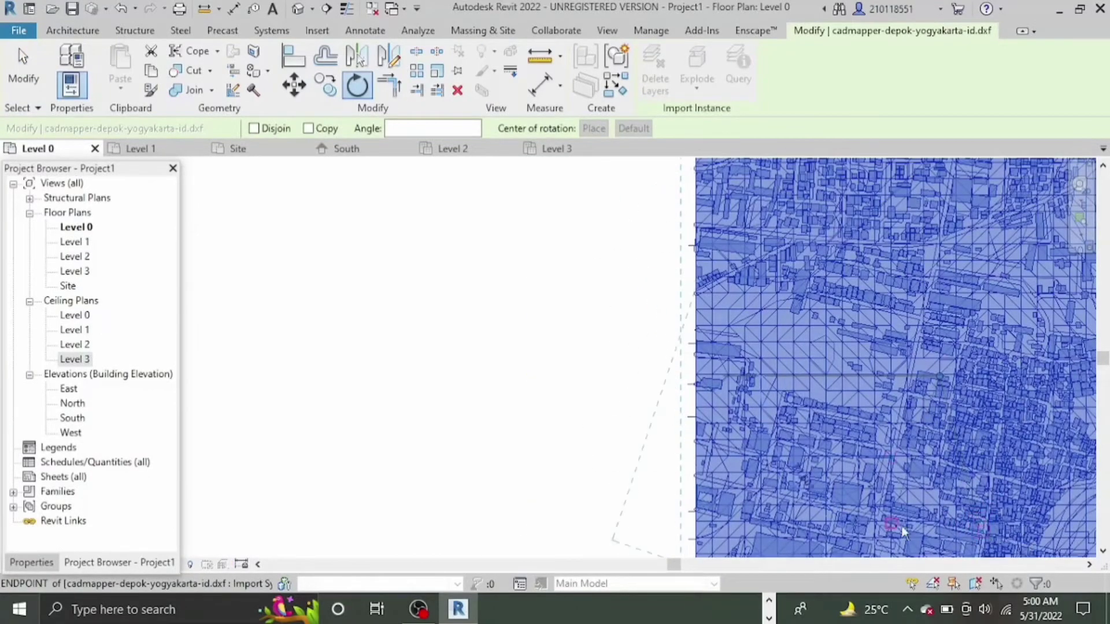
left_click(978, 530)
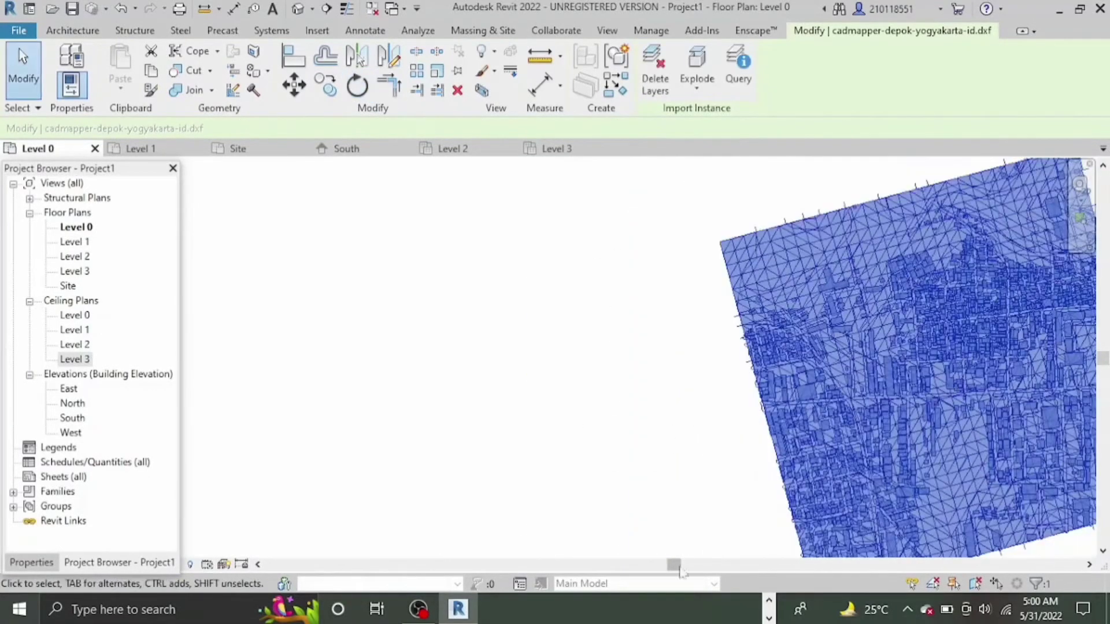
Shift the rotated DXF drawing so that its site plot matches the property outline next to the road
middle_click_drag(867, 404, 619, 405)
scroll(686, 335, "up", 5)
mouse_move(687, 336)
left_mouse_down()
mouse_move(712, 336)
mouse_move(677, 331)
left_mouse_up()
left_click(742, 373)
scroll(792, 343, "down", 6)
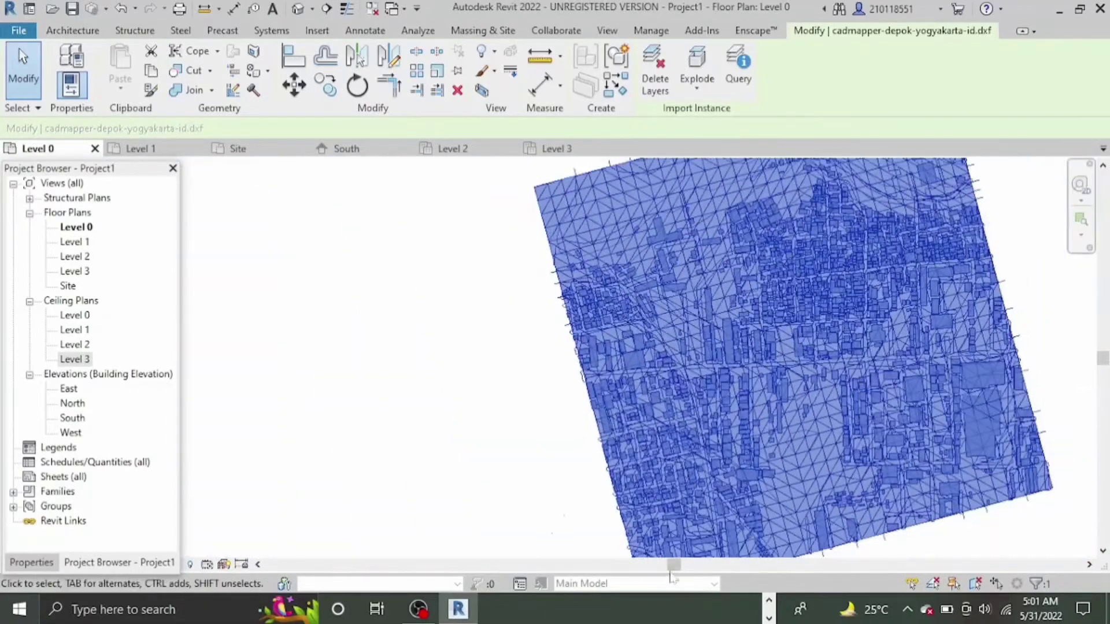
Deselect the map drawing and open the {3D} view to inspect the aligned site context
key("Escape")
key("3")
key("d")
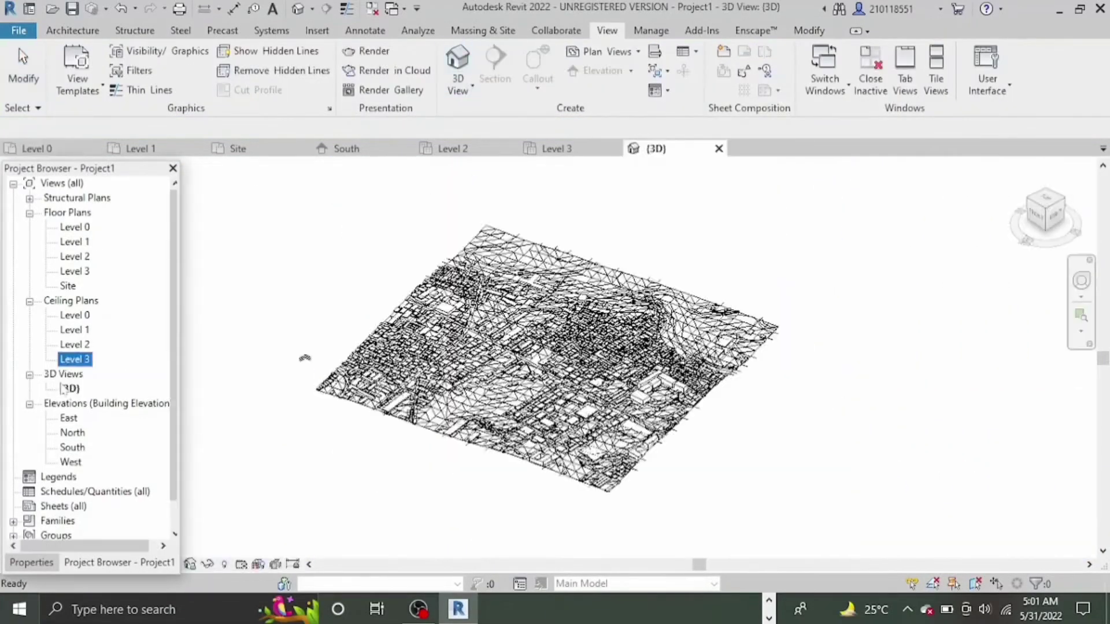
scroll(567, 396, "up", 5)
scroll(569, 398, "up", 2)
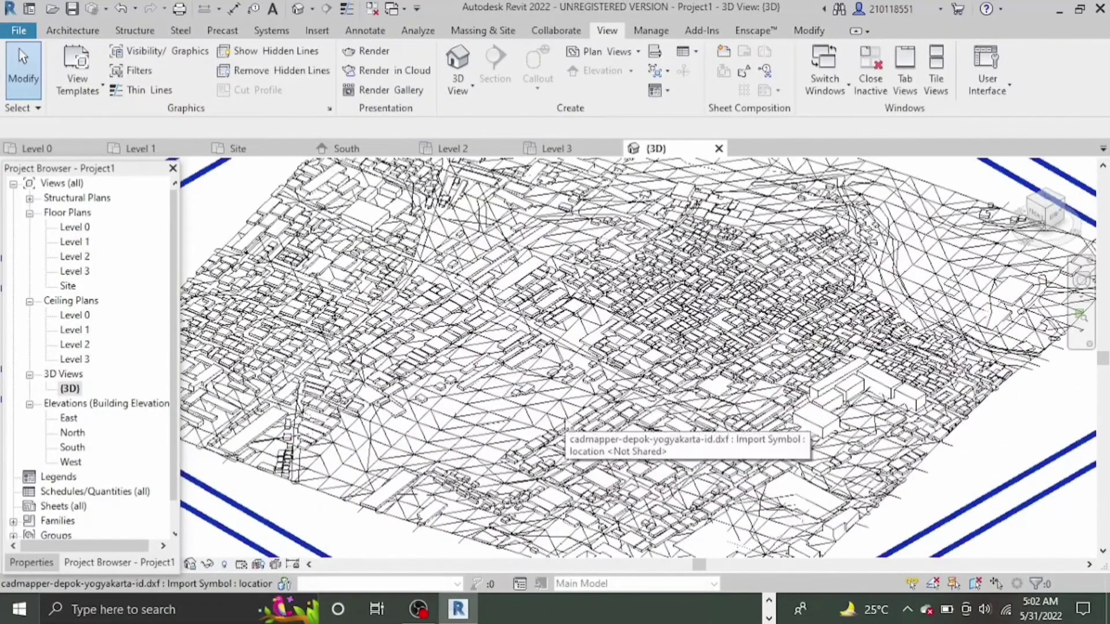
From a level side view of the {3D} view, nudge the cadmapper-depok-yogyakarta-id.dxf drawing down until its ground meets the lower levels
scroll(569, 399, "down", 5)
middle_click_drag(569, 399, 327, 333, "shift")
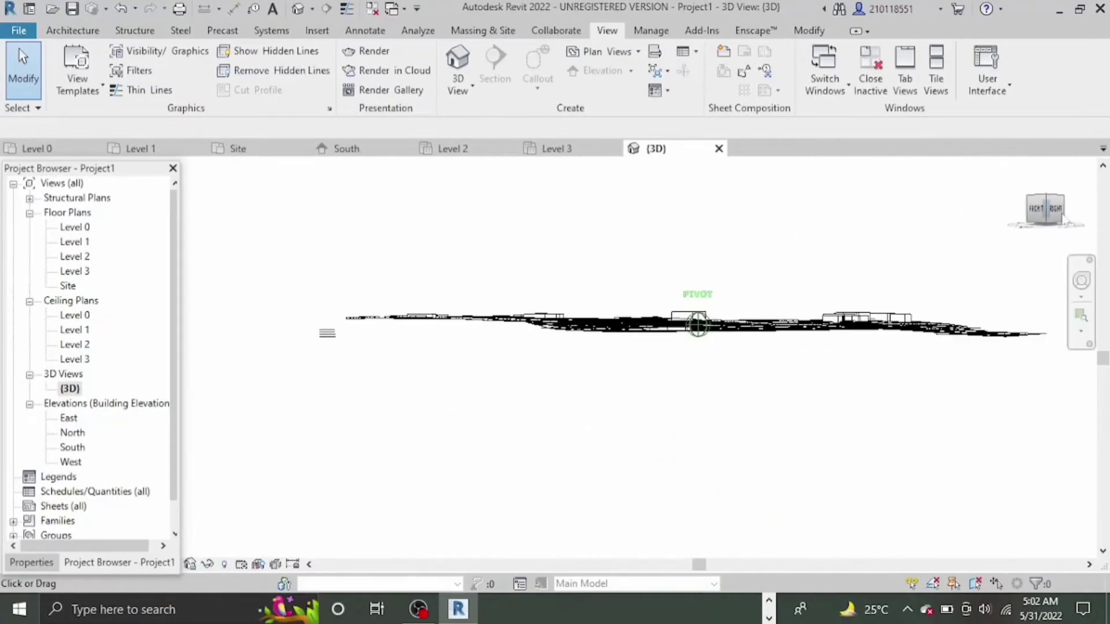
left_click(1046, 210)
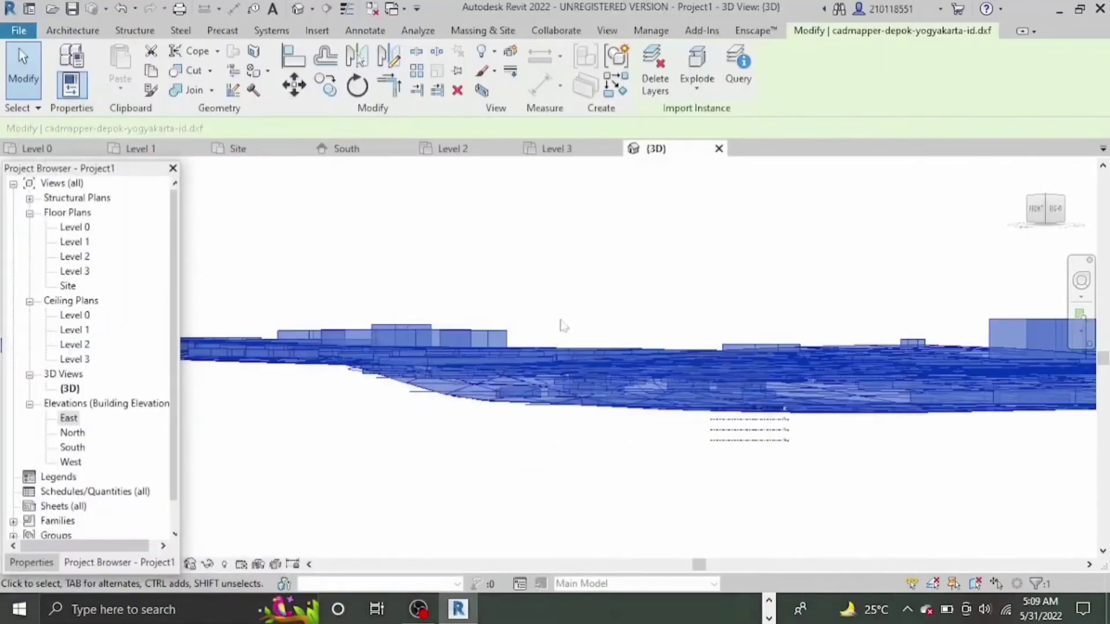
left_click_drag(563, 322, 784, 408)
scroll(778, 396, "up", 4)
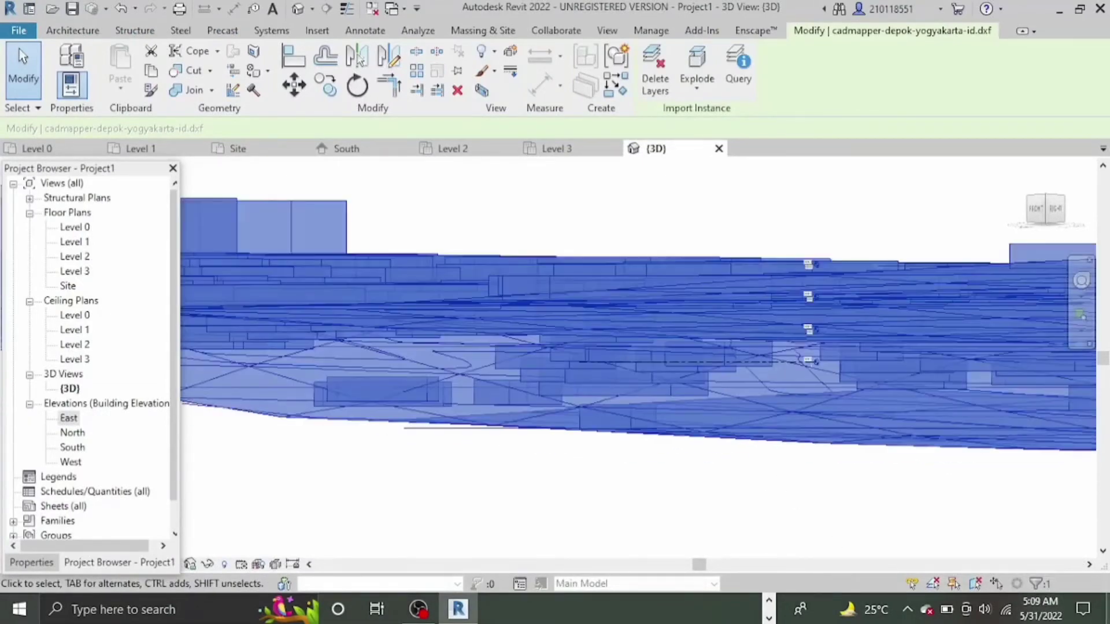
key("Down")
key("Down")
key("Down")
key("Down")
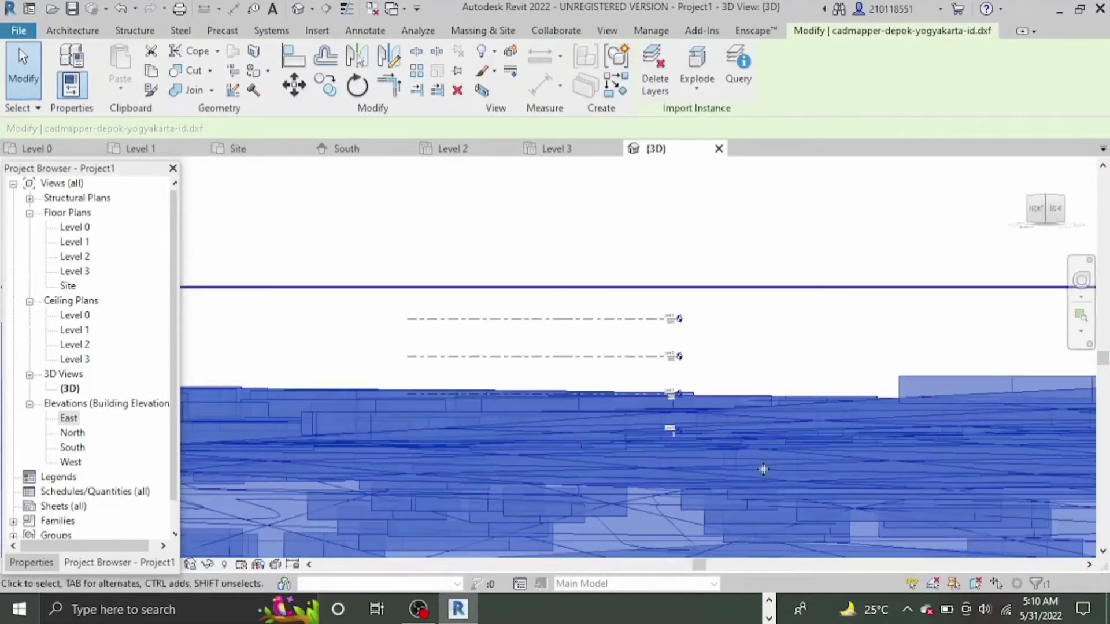
key("Down")
key("Down")
key("Down")
key("Down")
key("Down")
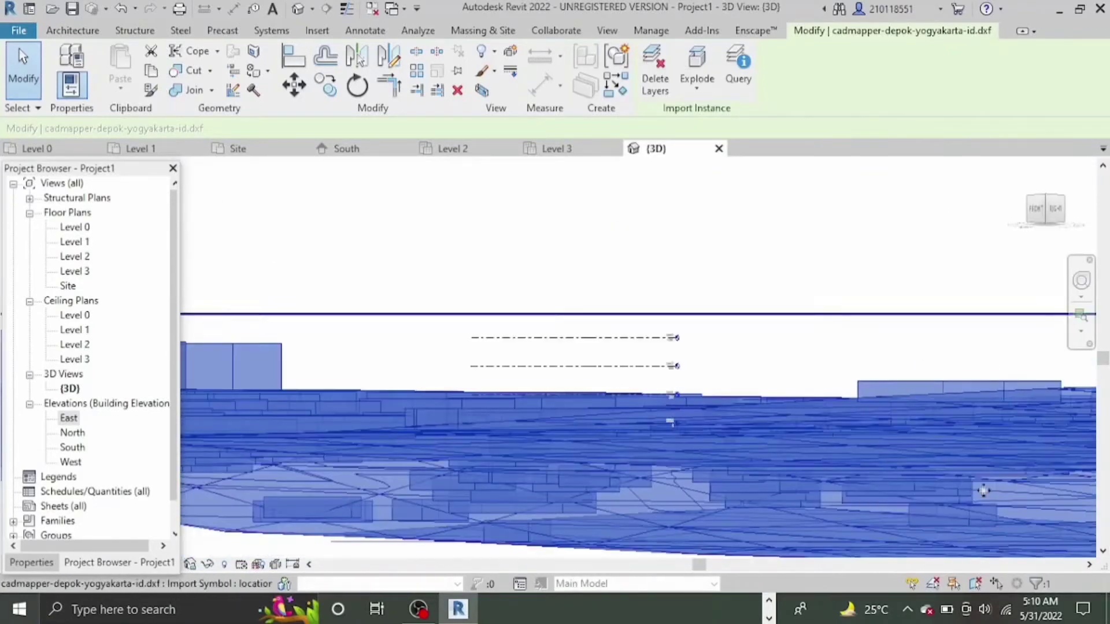
scroll(919, 408, "down", 2)
scroll(786, 441, "up", 5)
scroll(787, 442, "down", 3)
left_click(419, 609)
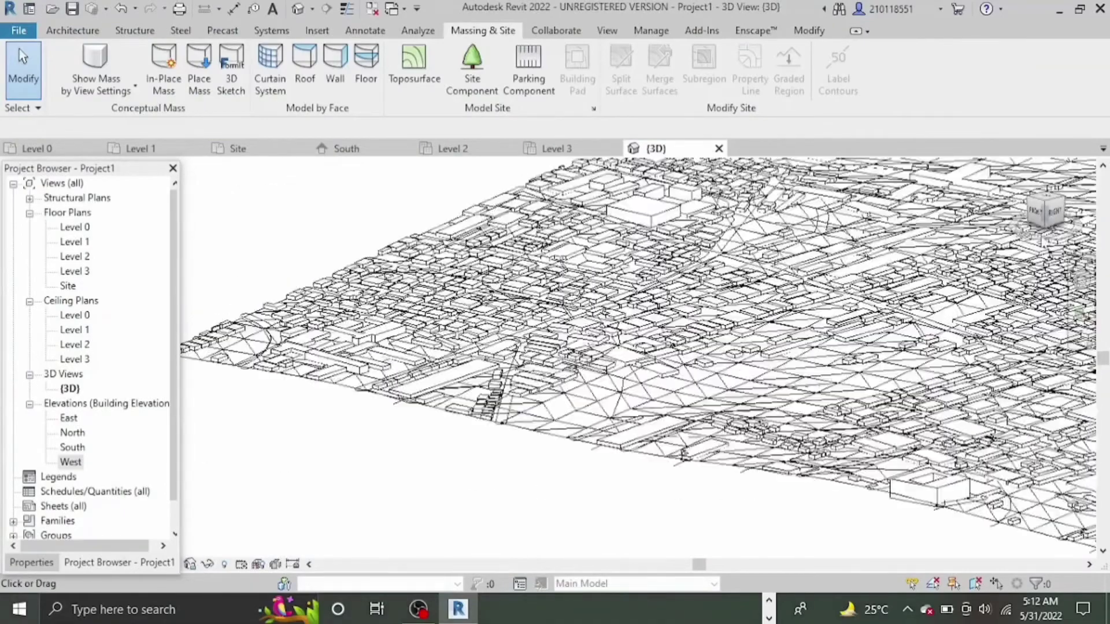
Start a toposurface and create its points from the cadmapper-depok-yogyakarta-id.dxf import instance using only the contours layer
scroll(1093, 254, "down", 3)
middle_click_drag(1076, 315, 861, 322)
left_click(861, 322)
left_click(750, 566)
middle_click_drag(231, 291, 681, 265)
scroll(584, 264, "up", 1)
key("Escape")
left_click(582, 263)
left_click(482, 31)
left_click(422, 70)
left_click(746, 85)
left_click(773, 121)
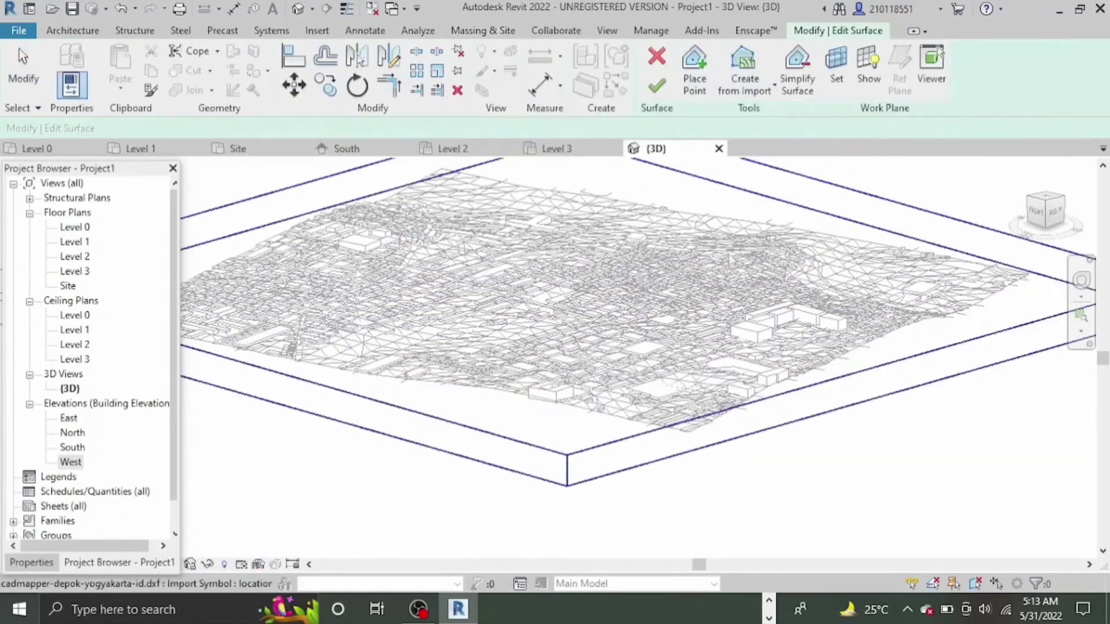
left_click(690, 228)
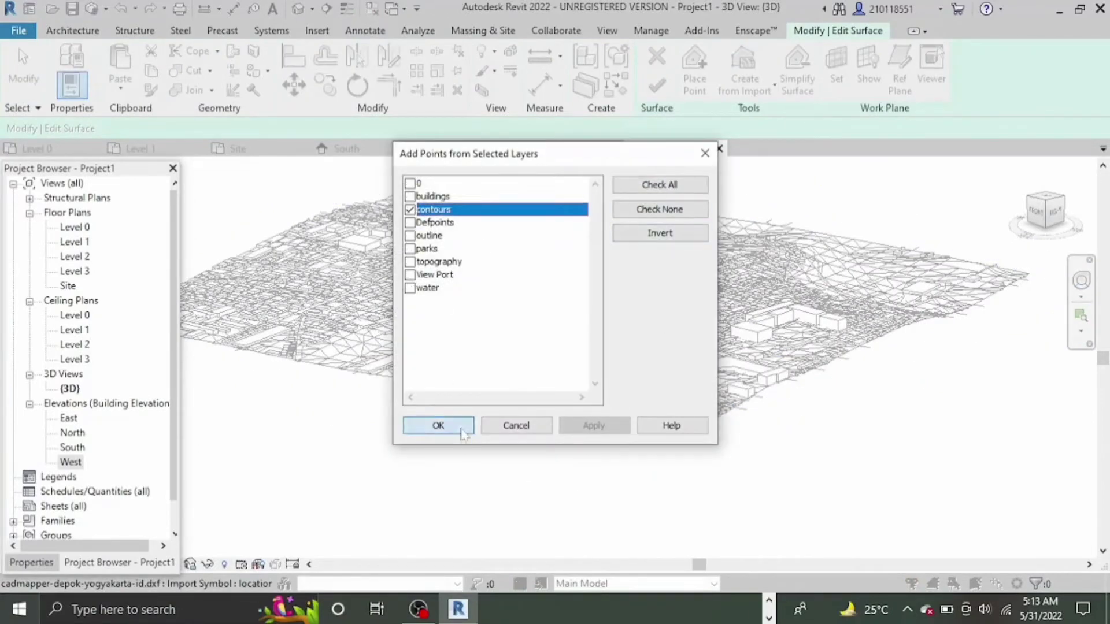
left_click(461, 430)
Check the points generated from the contours across the site and finish the toposurface
scroll(636, 347, "up", 3)
scroll(636, 347, "down", 4)
right_click(472, 305)
mouse_move(614, 266)
left_click(707, 271)
scroll(715, 348, "up", 3)
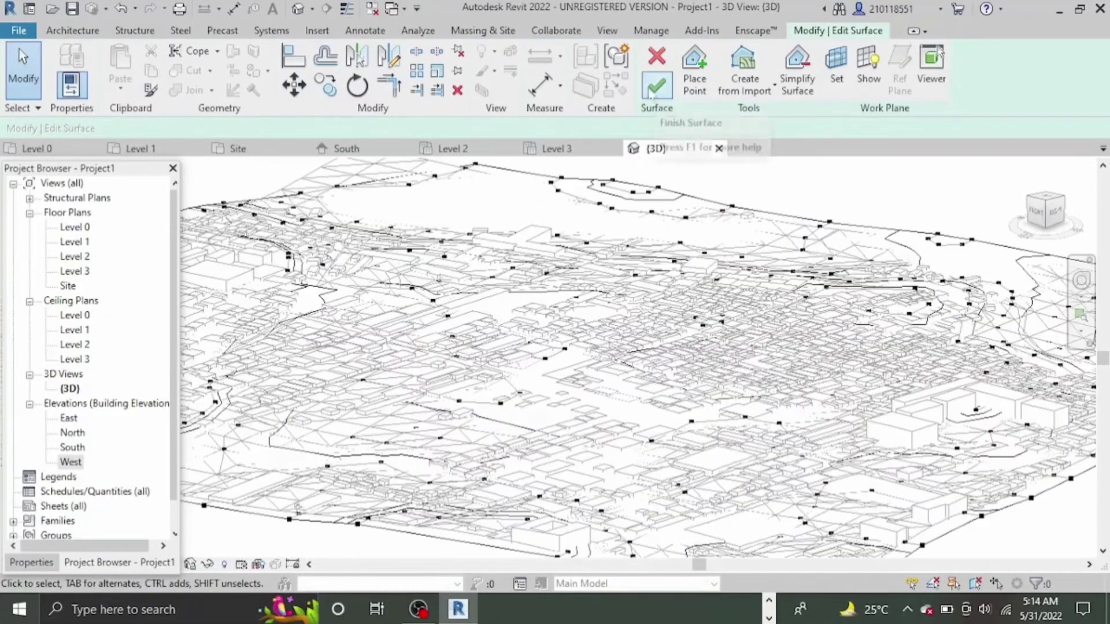
right_click(389, 321)
left_click(322, 267)
right_click(323, 267)
mouse_move(502, 266)
left_click(558, 271)
scroll(630, 307, "down", 3)
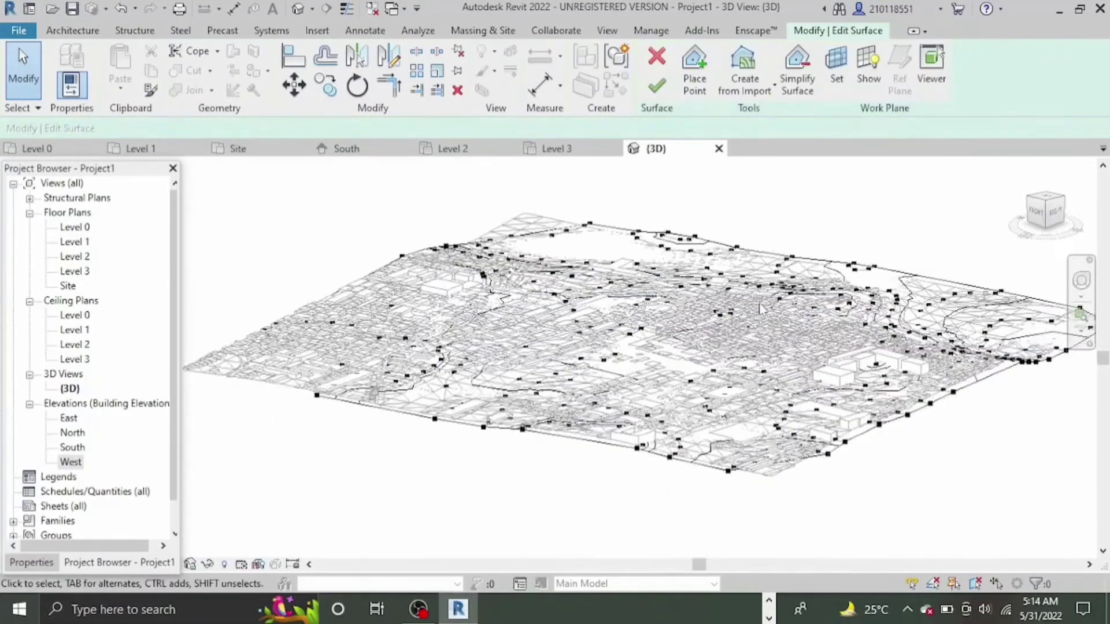
scroll(630, 306, "up", 2)
left_click(655, 83)
scroll(636, 313, "down", 1)
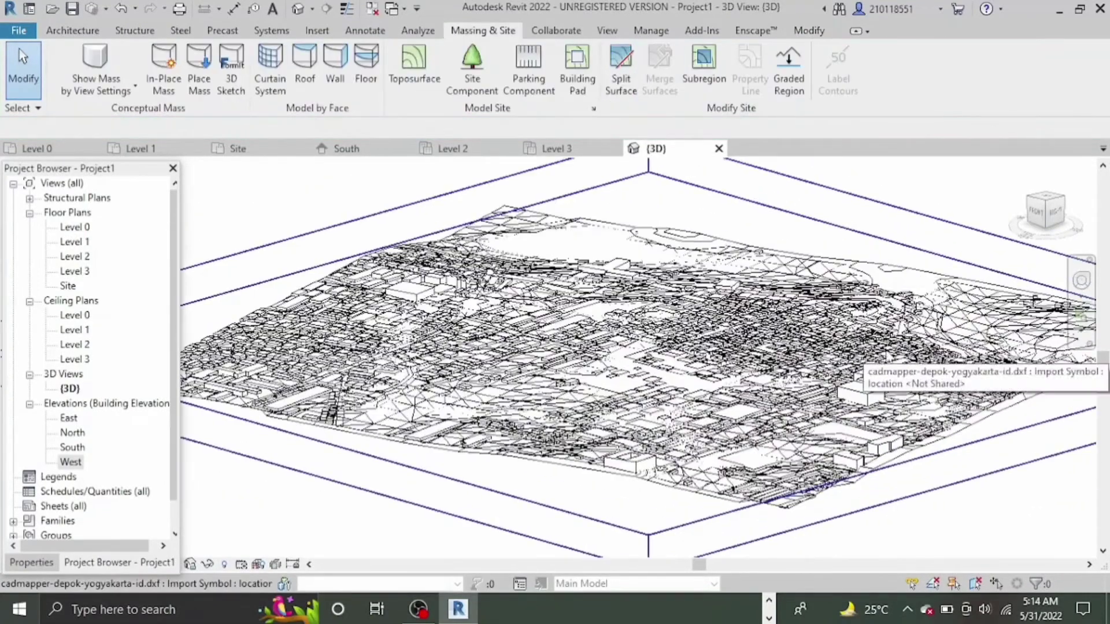
Check the Topography category in the {3D} view's visibility and graphic overrides, and inspect the surface on the model
left_click(45, 558)
left_click(120, 335)
scroll(119, 384, "down", 15)
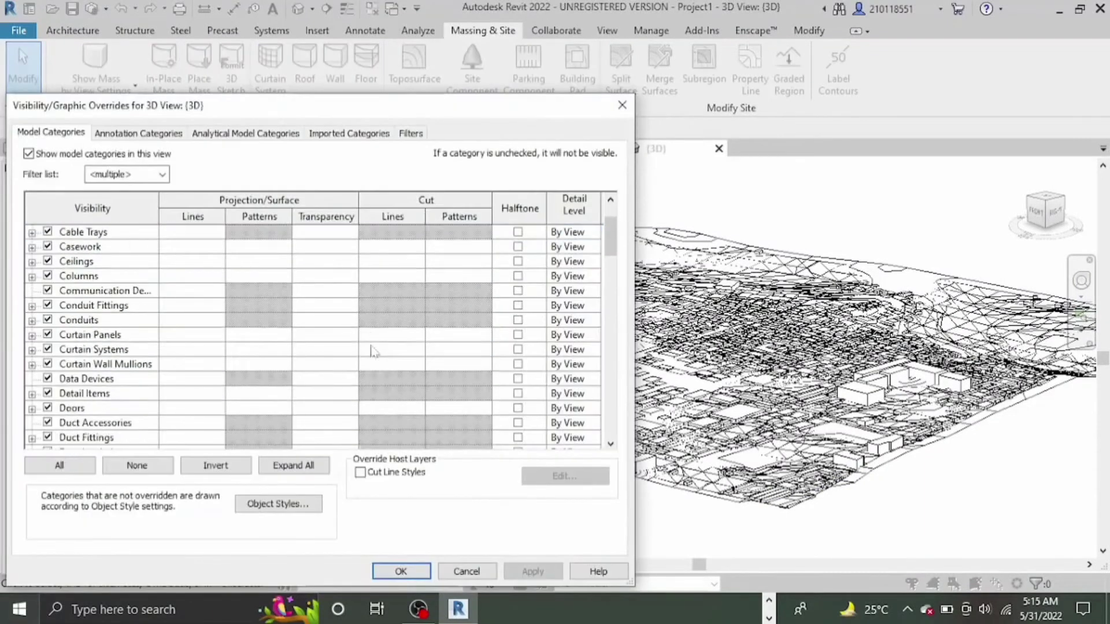
scroll(122, 382, "up", 4)
scroll(136, 378, "down", 3)
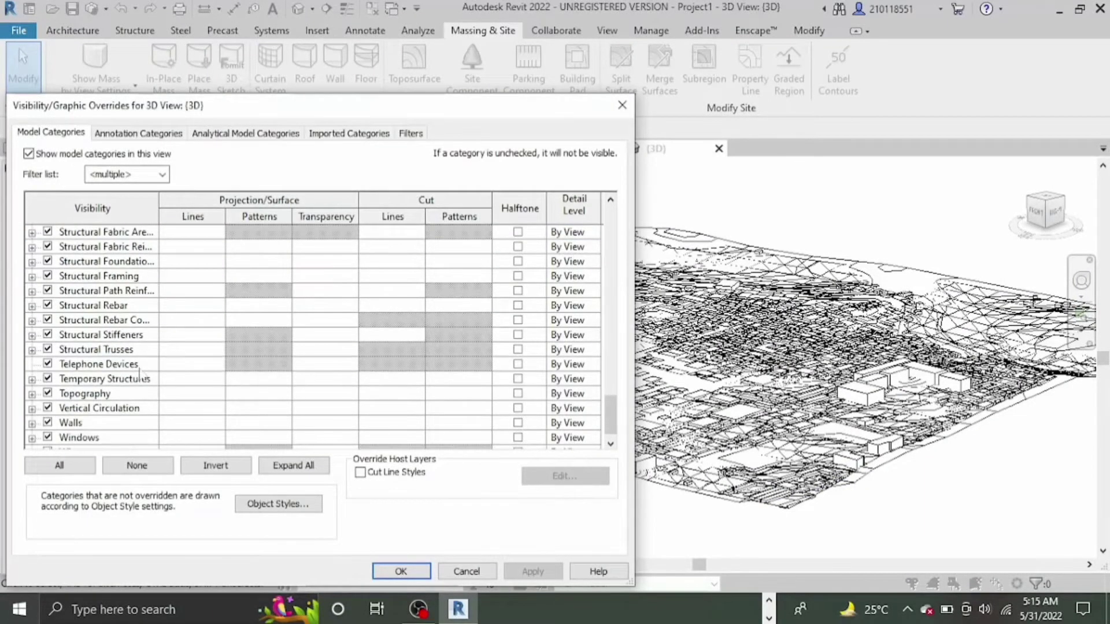
scroll(214, 356, "down", 1)
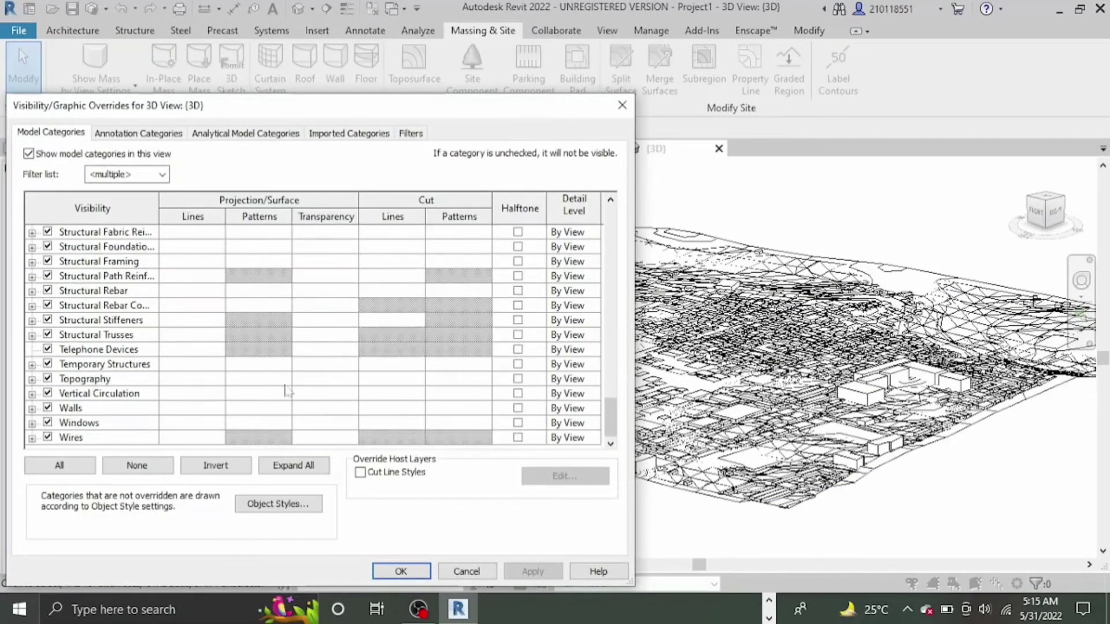
scroll(285, 390, "up", 1)
left_click(97, 394)
left_click(401, 571)
left_click(491, 410)
middle_click_drag(491, 416, 503, 352, "shift")
scroll(503, 370, "down", 4)
middle_click_drag(637, 345, 633, 416, "shift")
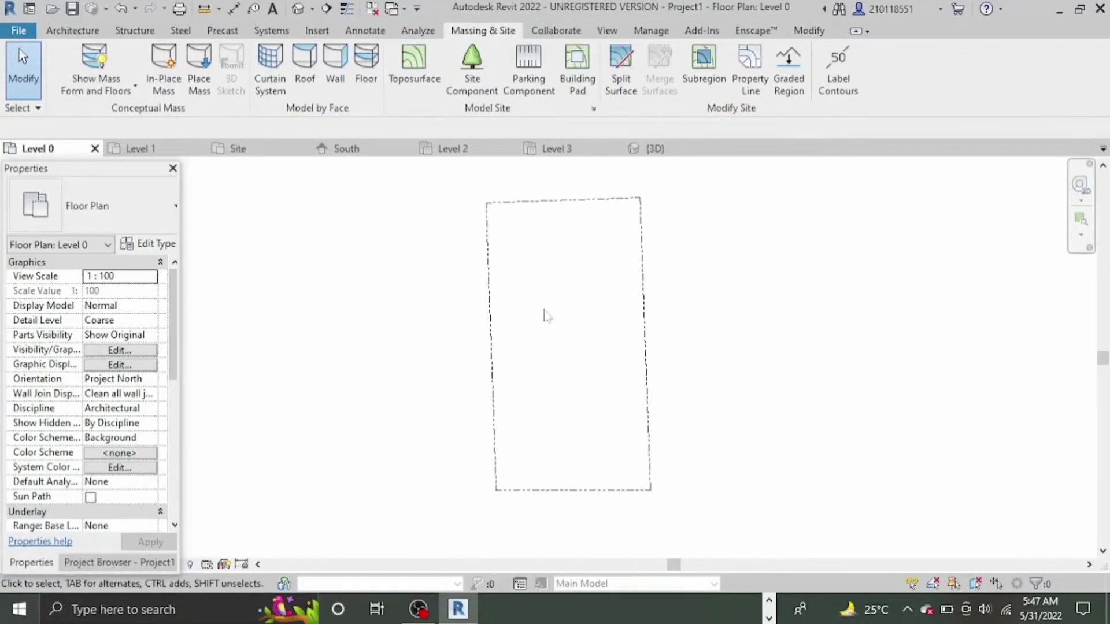
Turn on the Topography category in the Level 0 floor plan's visibility and graphic overrides
scroll(191, 349, "down", 15)
left_click(46, 379)
left_click(401, 569)
scroll(774, 414, "down", 9)
scroll(810, 467, "up", 6)
mouse_move(1102, 358)
left_mouse_down()
mouse_move(1089, 434)
mouse_move(1102, 342)
left_mouse_up()
scroll(816, 374, "down", 3)
Examine the toposurface's properties in the Level 0 plan and review the Topography category in that plan's visibility overrides
left_click(802, 373)
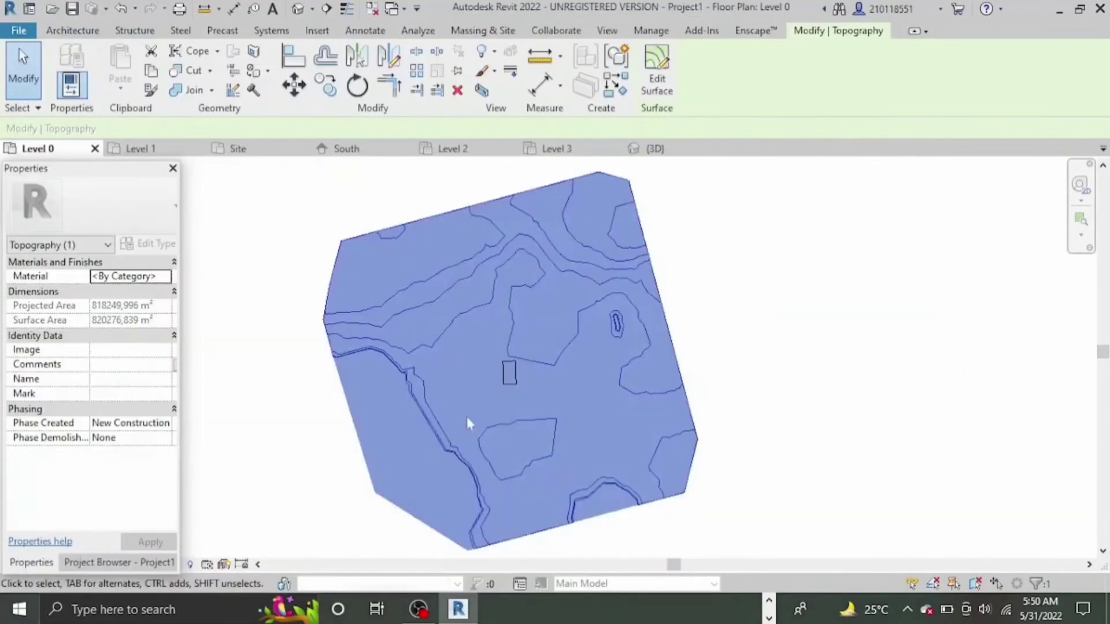
left_click(118, 563)
left_click(32, 562)
left_click(488, 324)
left_click(122, 350)
scroll(136, 365, "down", 20)
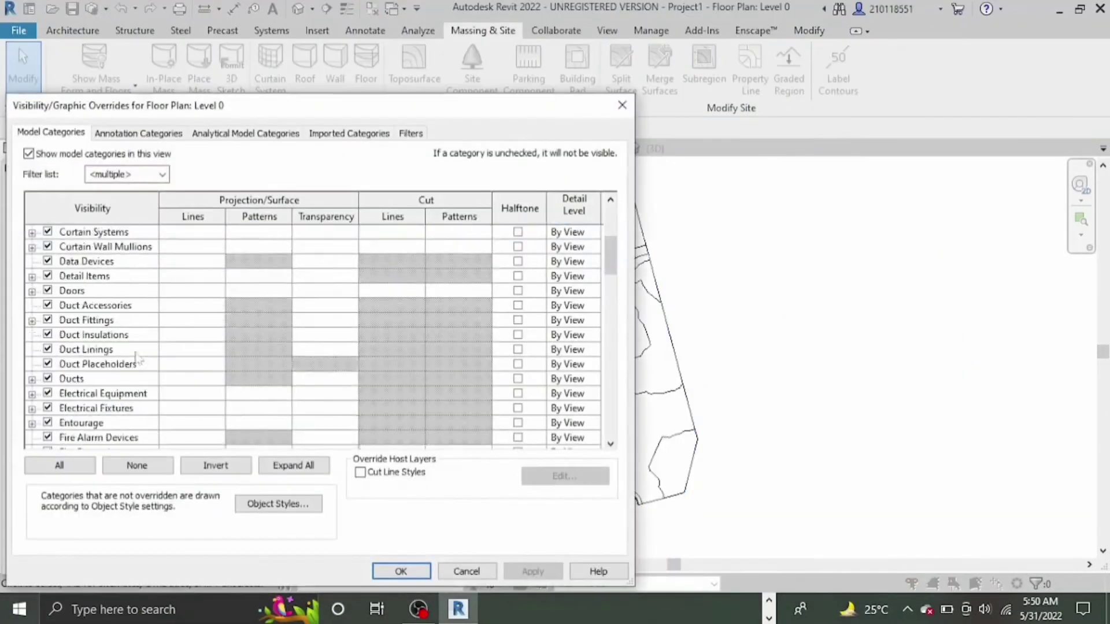
scroll(134, 374, "down", 1)
left_click(135, 378)
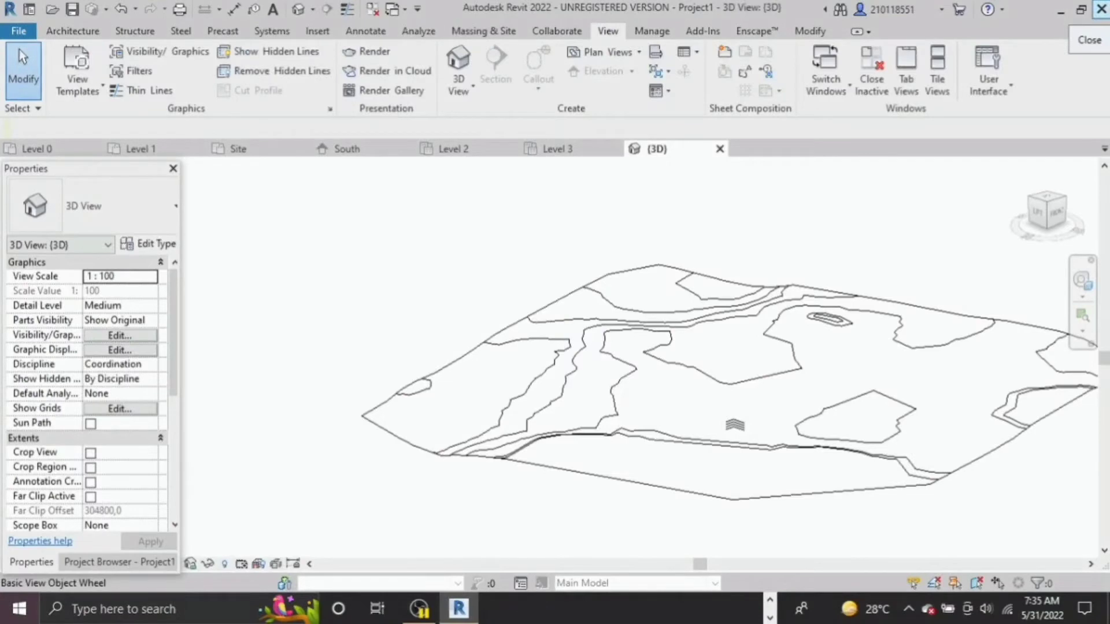